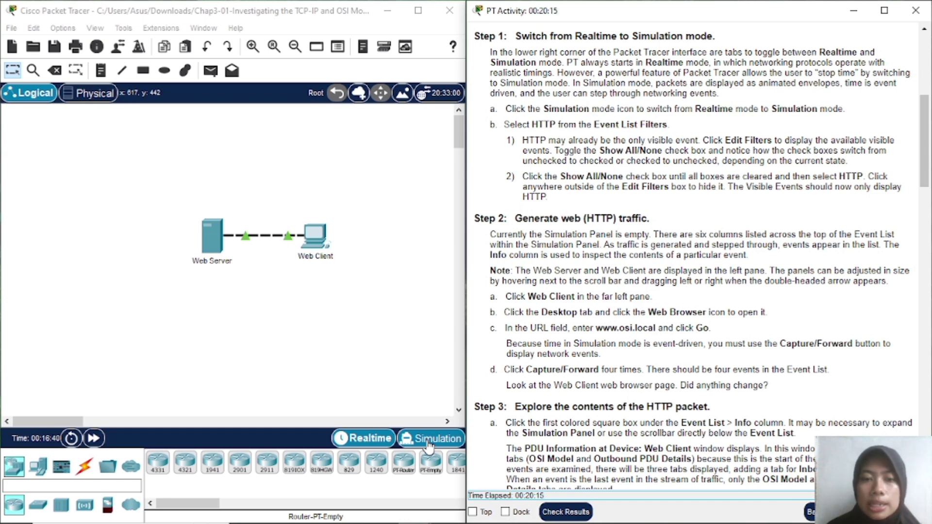
- Switch to Simulation mode and check which protocols are enabled in the event list filters
{"action": "left_click", "coordinate": [429, 440]}
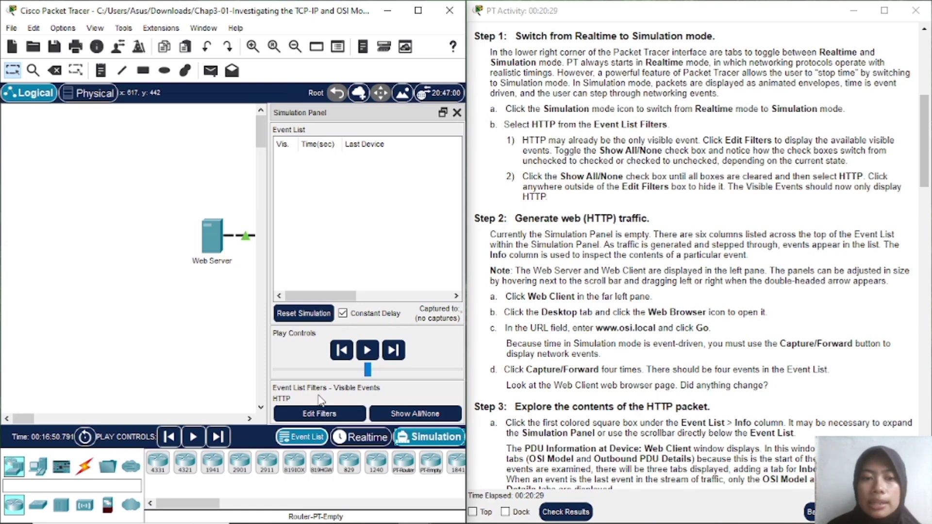
{"action": "left_click", "coordinate": [319, 414]}
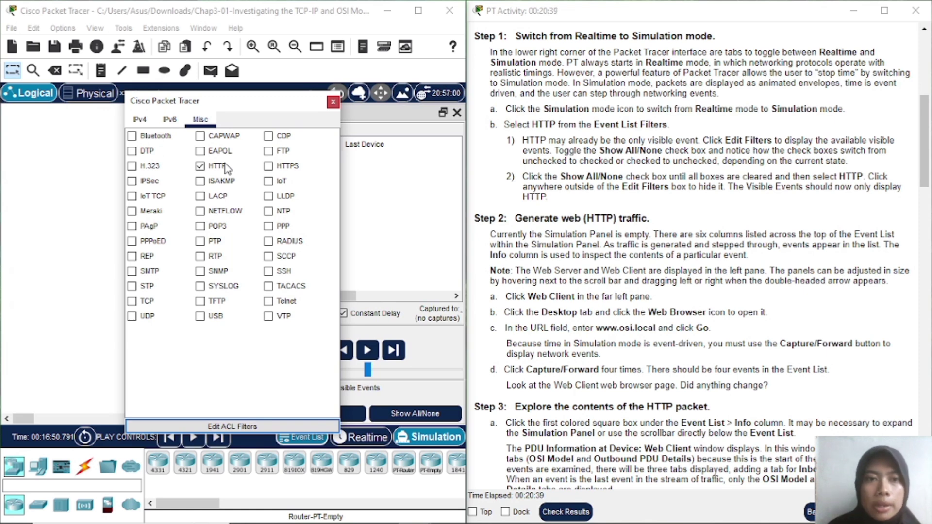
{"action": "left_click", "coordinate": [333, 102]}
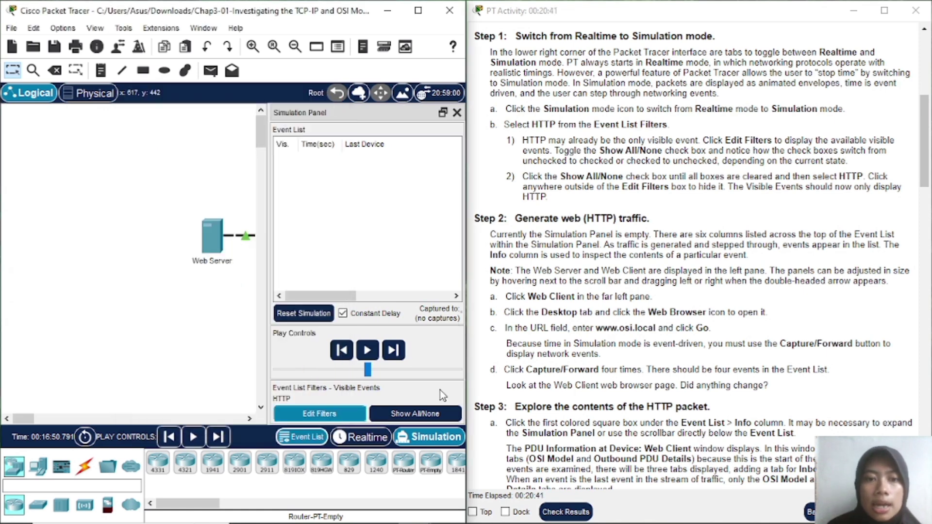
- Toggle the event list filters to none and back to all, and review the IPv4, IPv6 and Misc protocol lists
{"action": "left_click", "coordinate": [422, 417]}
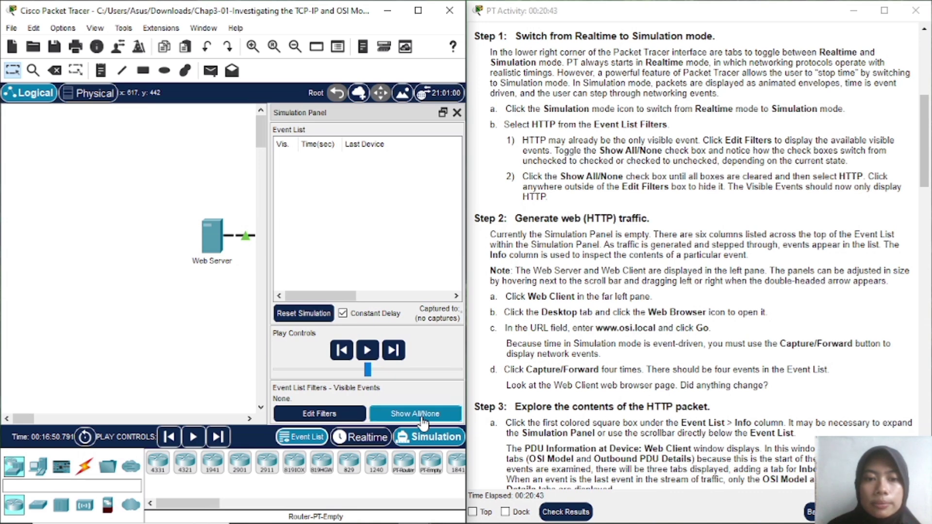
{"action": "left_click", "coordinate": [331, 414]}
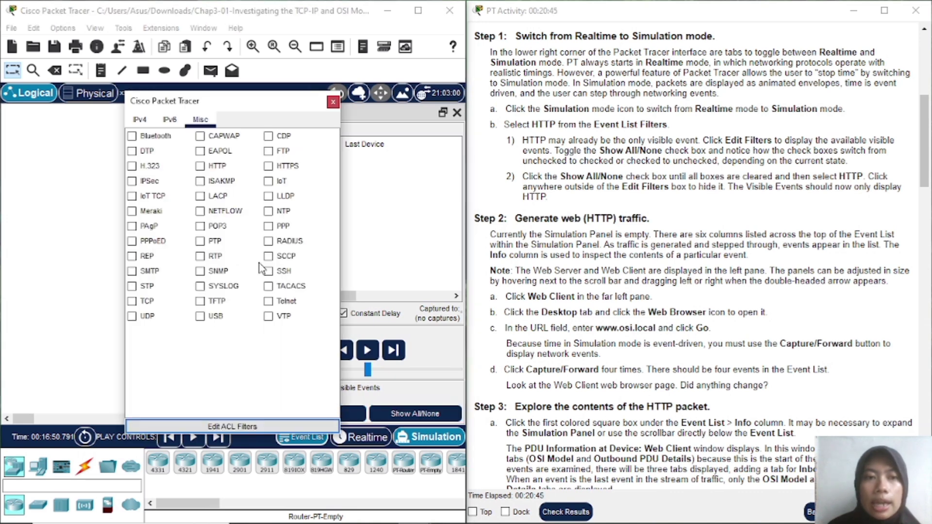
{"action": "left_click", "coordinate": [420, 418]}
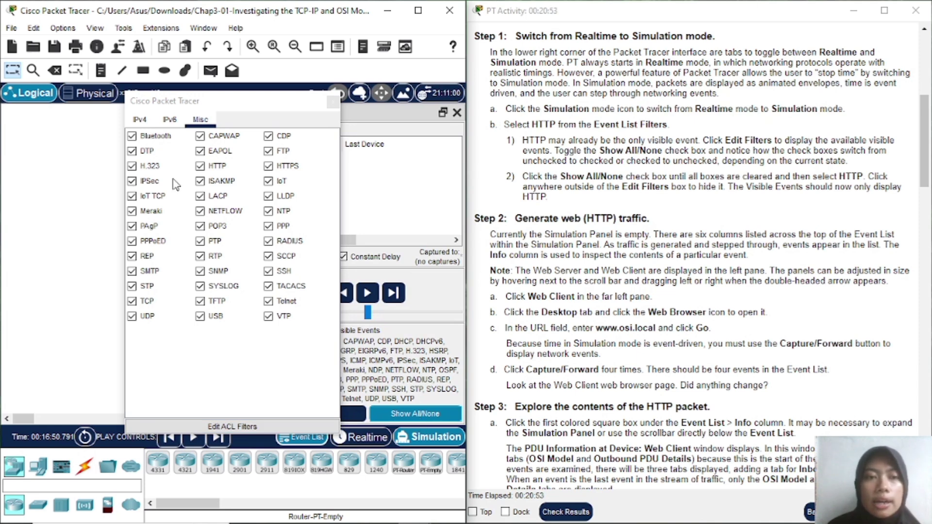
{"action": "left_click", "coordinate": [140, 119]}
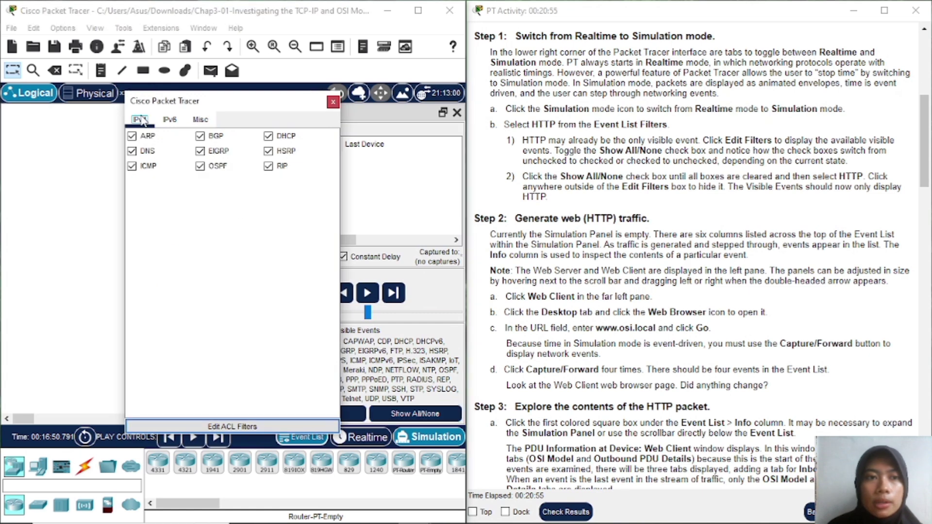
{"action": "left_click", "coordinate": [170, 121]}
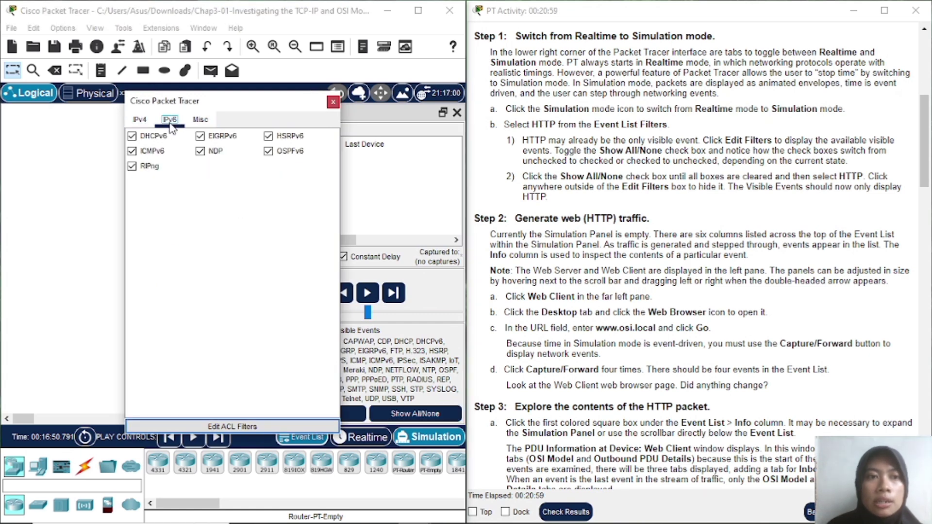
{"action": "left_click", "coordinate": [200, 120]}
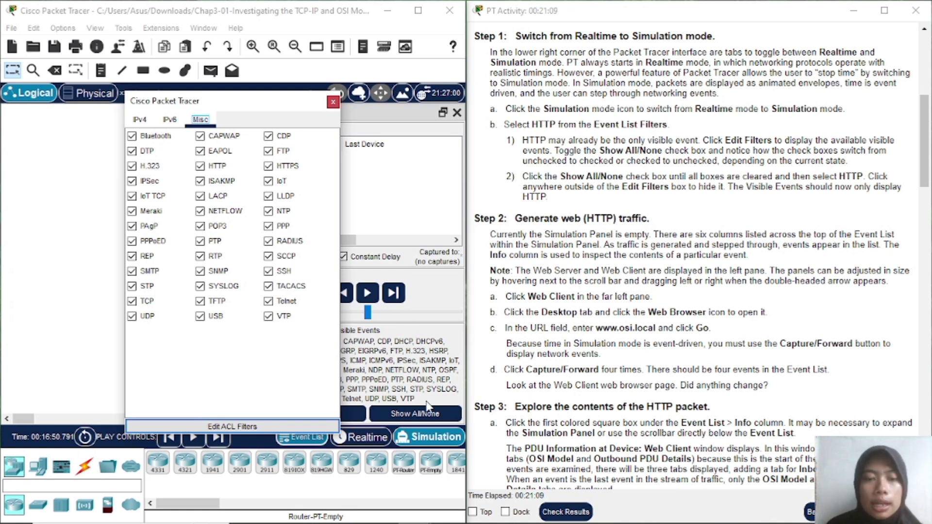
- Clear all event list filters, enable only HTTP, and close the filter window
{"action": "left_click", "coordinate": [415, 414]}
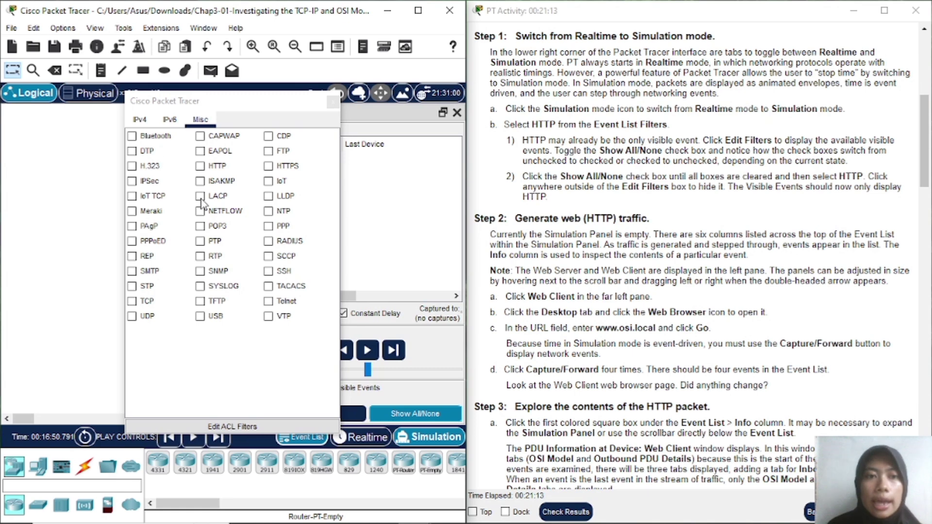
{"action": "left_click", "coordinate": [198, 168]}
{"action": "left_click", "coordinate": [199, 166]}
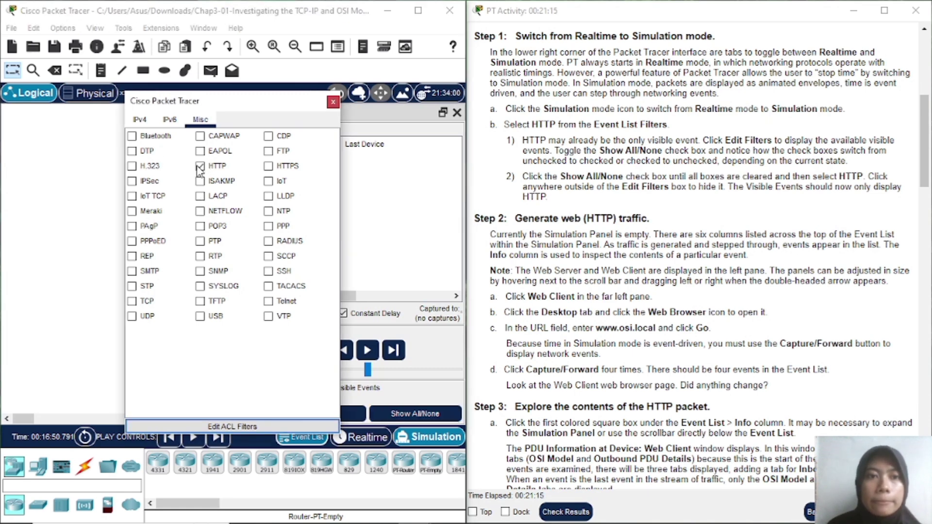
{"action": "left_click", "coordinate": [333, 103]}
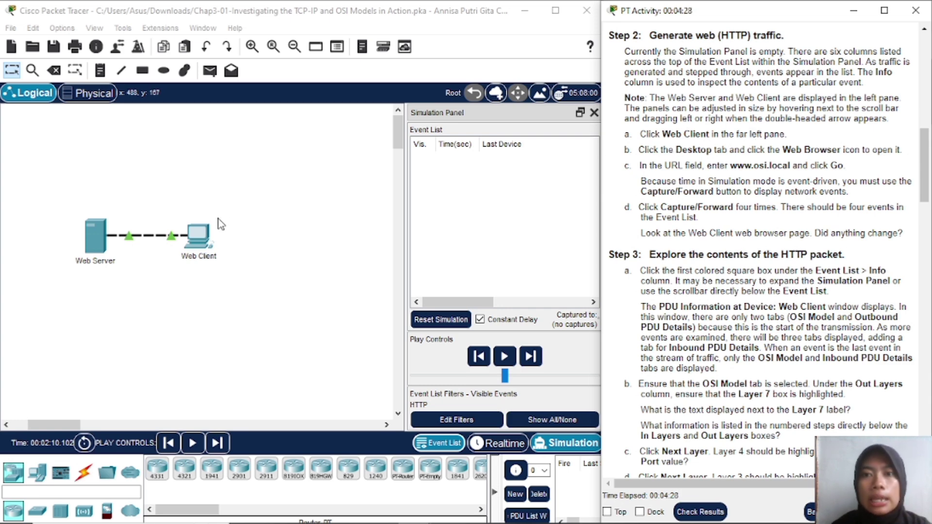
{"action": "left_click", "coordinate": [199, 240]}
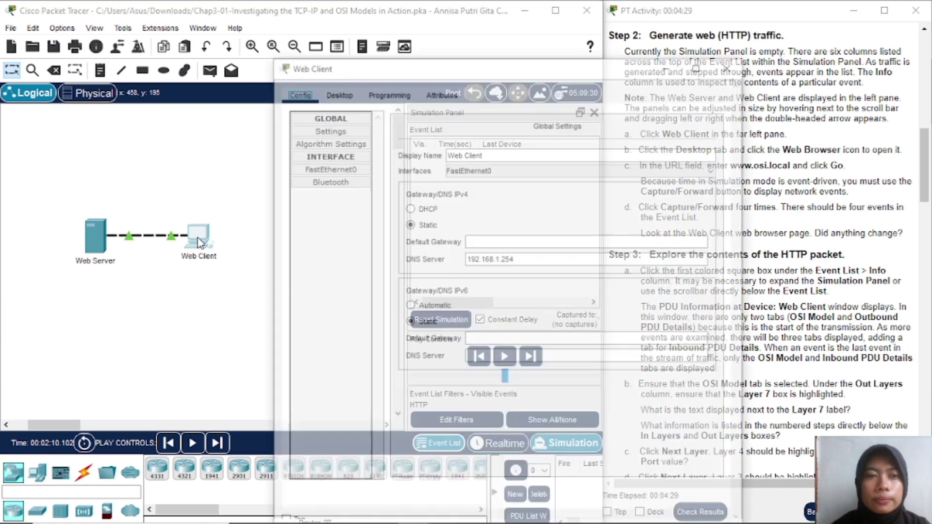
{"action": "left_click", "coordinate": [341, 78]}
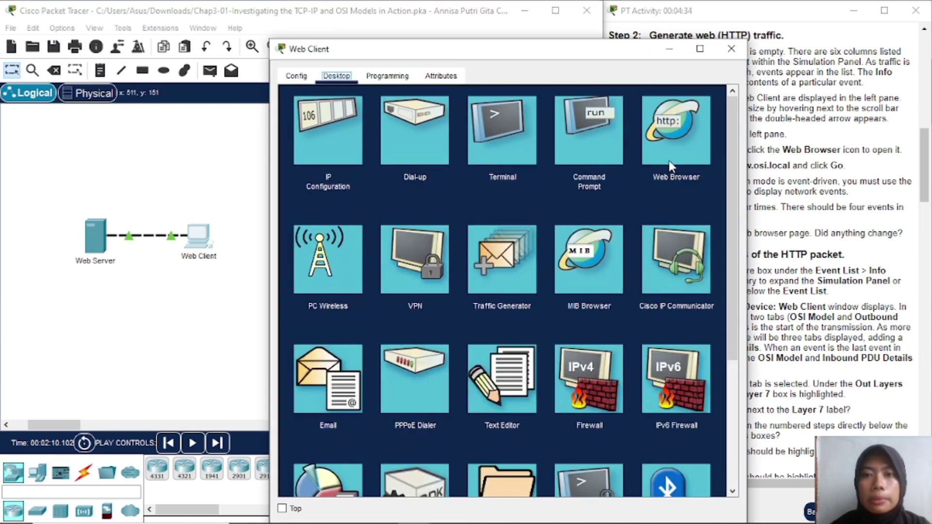
{"action": "left_click", "coordinate": [680, 136]}
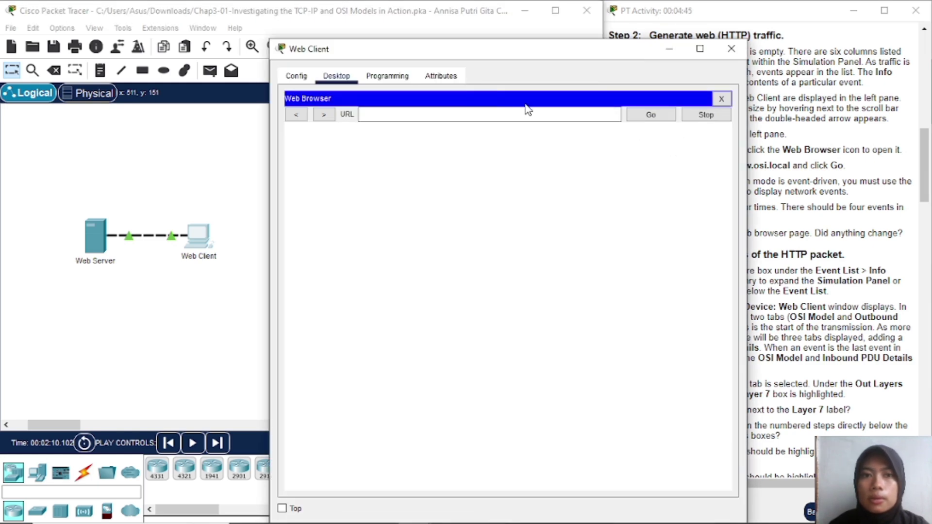
{"action": "left_click", "coordinate": [507, 116]}
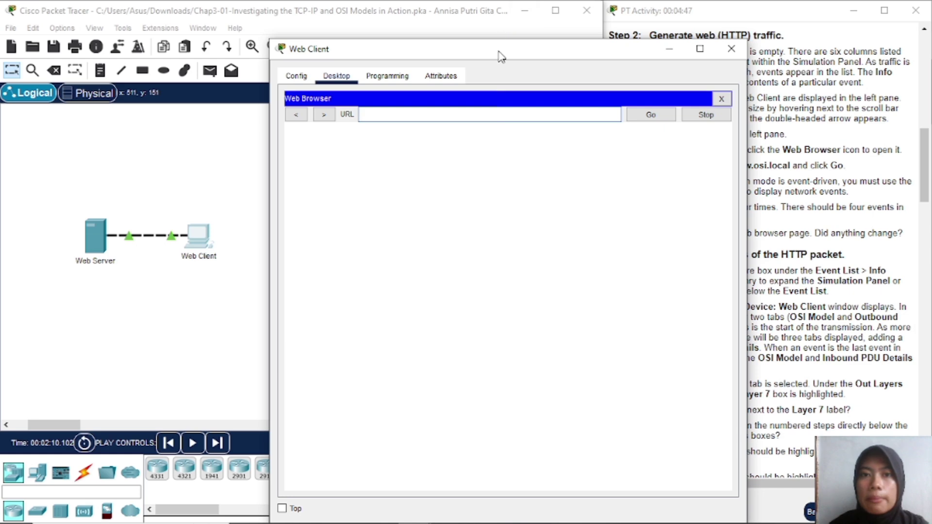
{"action": "left_click_drag", "start_coordinate": [500, 55], "coordinate": [347, 26]}
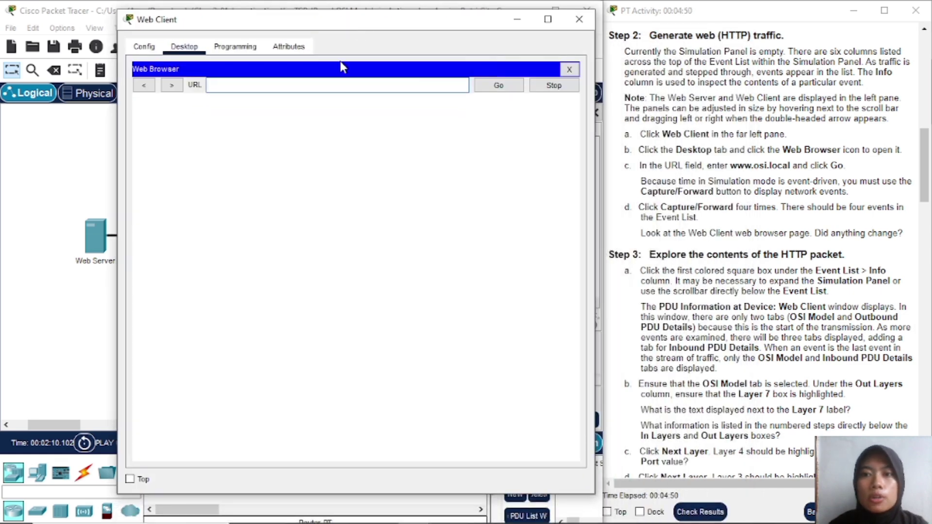
{"action": "type", "text": "www.osi.local"}
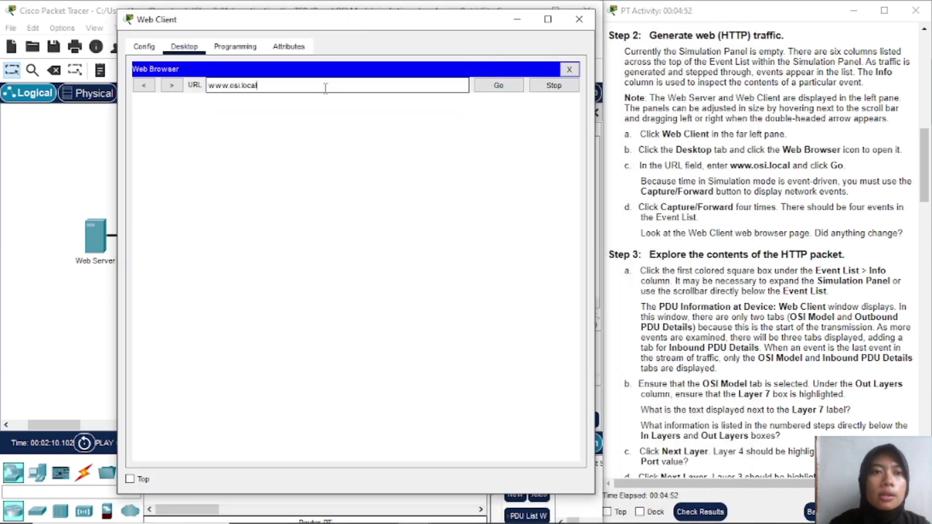
{"action": "left_click", "coordinate": [500, 89]}
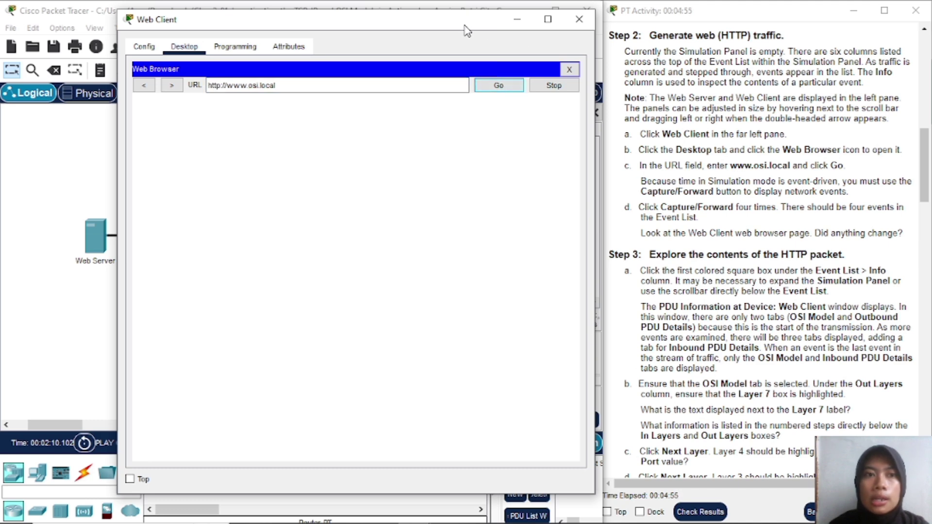
- Step the simulation forward through the HTTP exchange and widen the Simulation Panel to show the At Device and Type columns
{"action": "left_click_drag", "start_coordinate": [457, 24], "coordinate": [259, 22]}
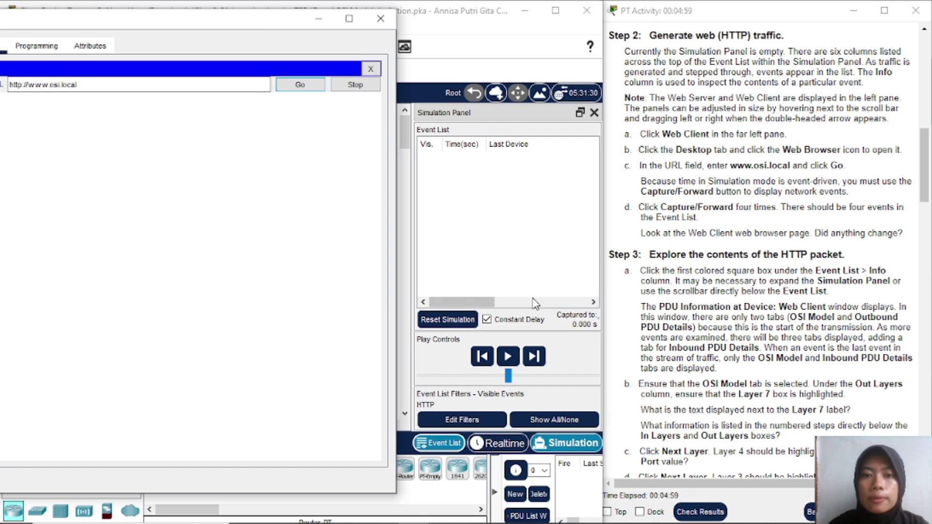
{"action": "left_click", "coordinate": [535, 357]}
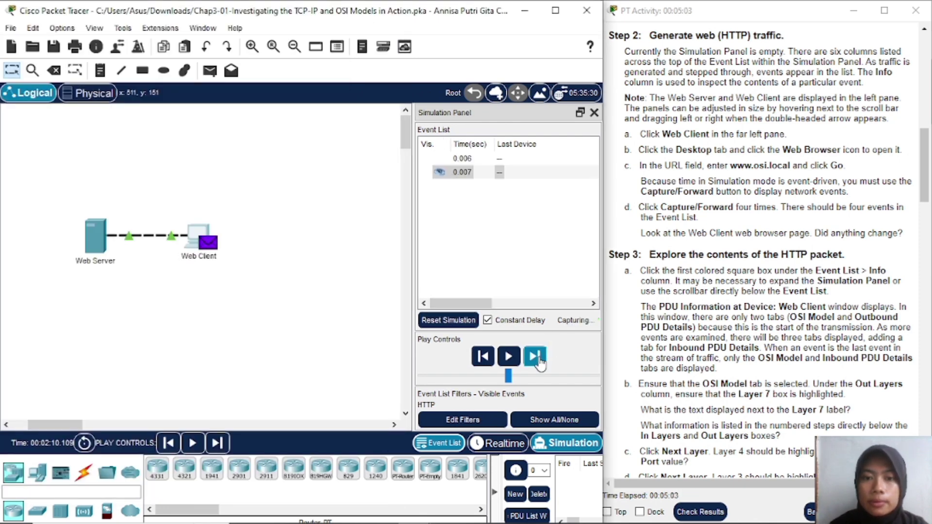
{"action": "left_click", "coordinate": [534, 357]}
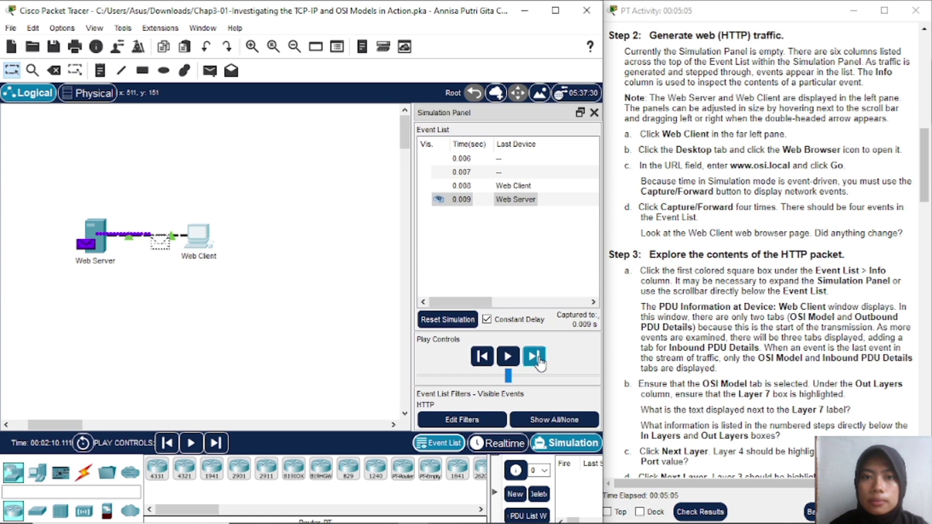
{"action": "left_click", "coordinate": [534, 357]}
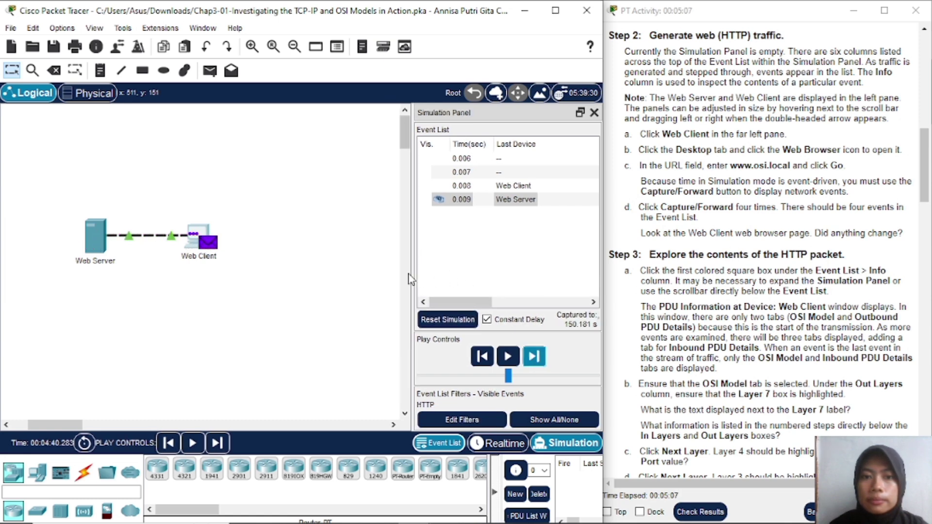
{"action": "left_click_drag", "start_coordinate": [410, 279], "coordinate": [62, 249]}
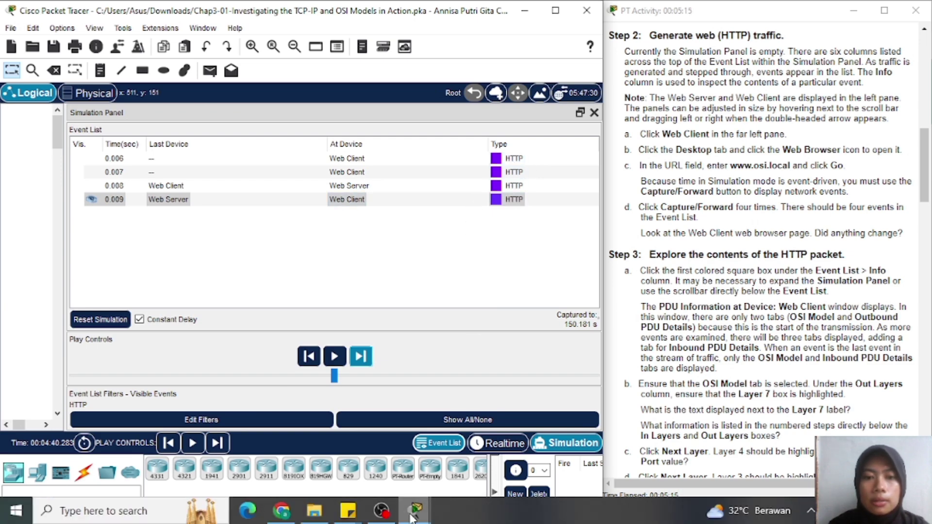
- Bring the Web Client window back into view and check whether its web browser page has changed
{"action": "mouse_move", "coordinate": [411, 515]}
{"action": "left_click", "coordinate": [500, 440]}
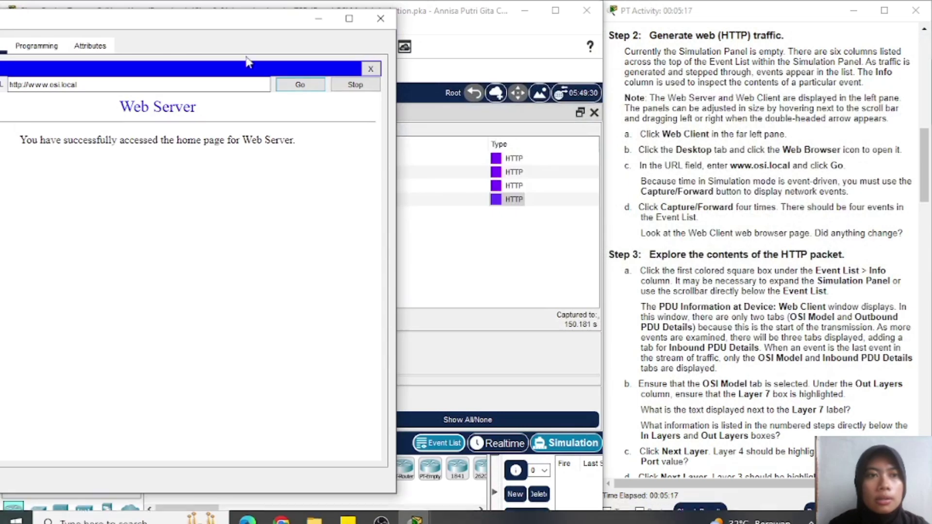
{"action": "left_click_drag", "start_coordinate": [228, 22], "coordinate": [388, 20]}
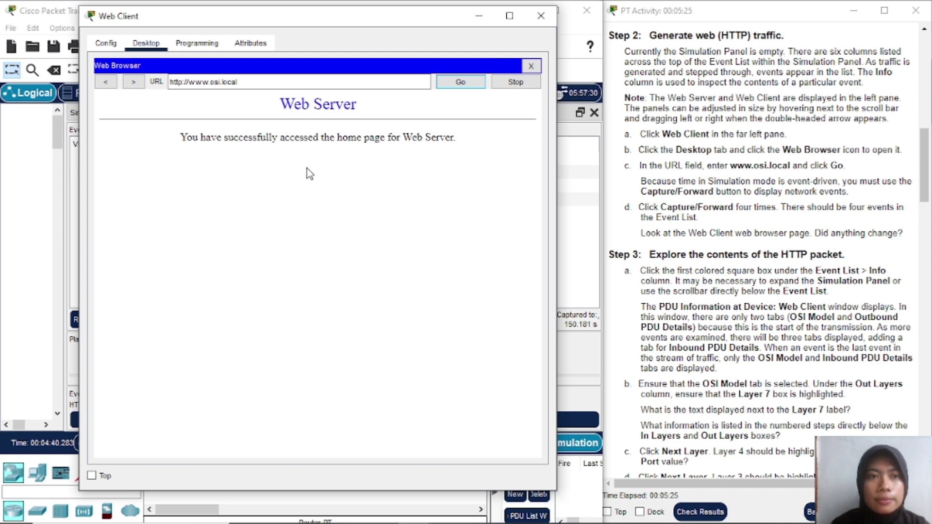
{"action": "left_click_drag", "start_coordinate": [336, 17], "coordinate": [279, 17]}
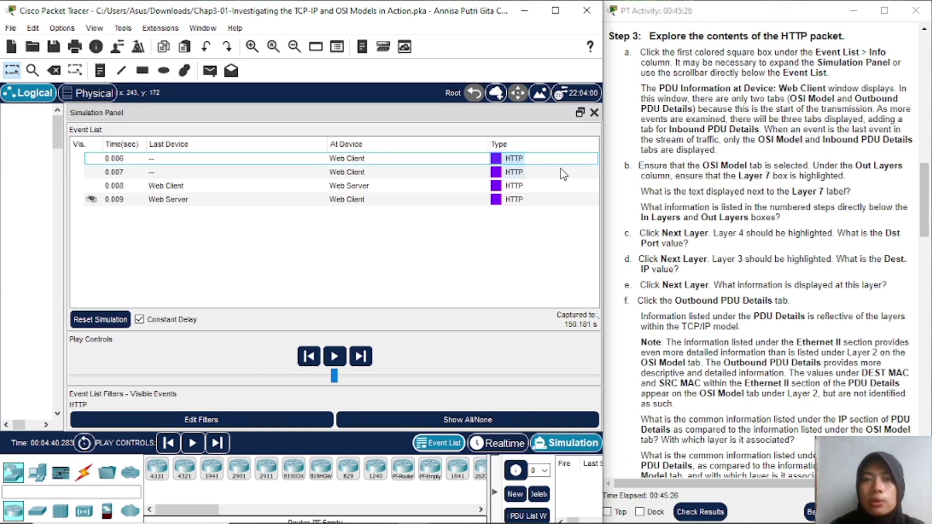
- Open the PDU information of the first HTTP event and examine its outgoing Layer 7 details against the activity questions
{"action": "left_click", "coordinate": [497, 159]}
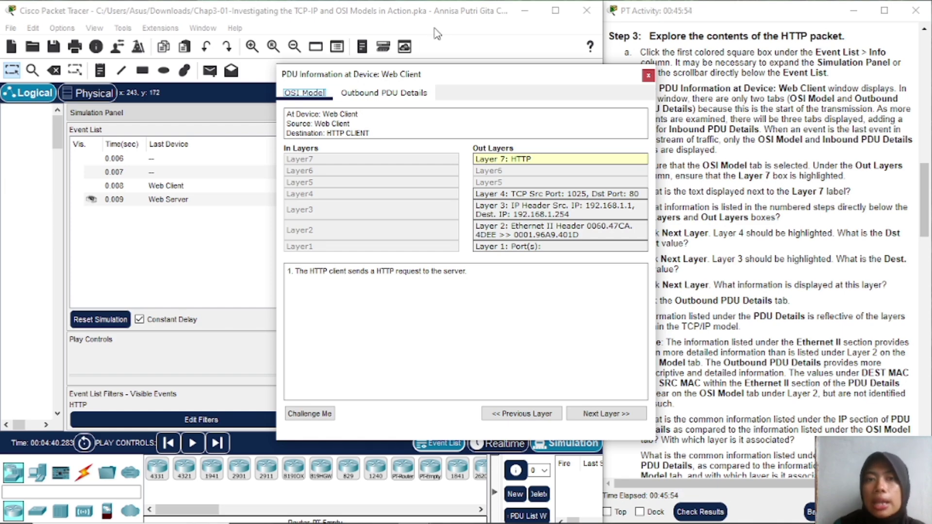
{"action": "left_click_drag", "start_coordinate": [468, 79], "coordinate": [390, 71]}
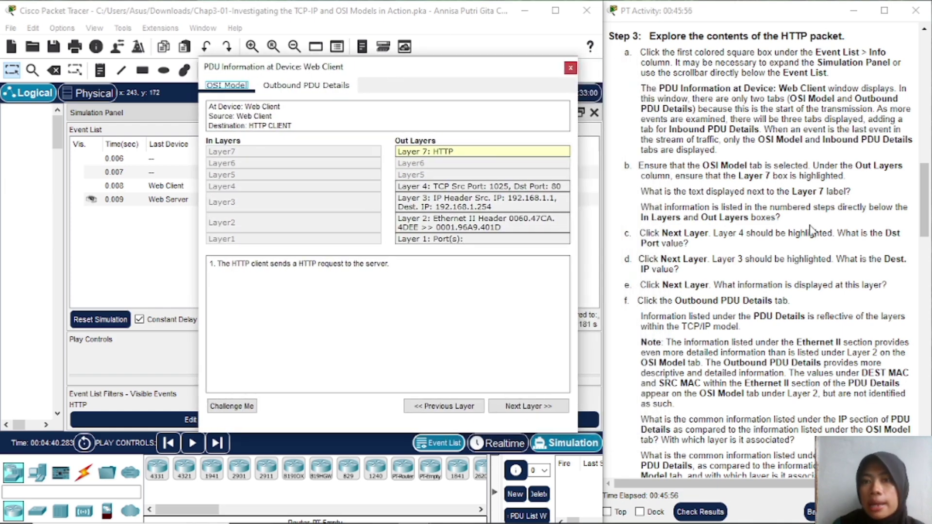
{"action": "scroll", "coordinate": [814, 231], "scroll_direction": "down", "scroll_amount": 3}
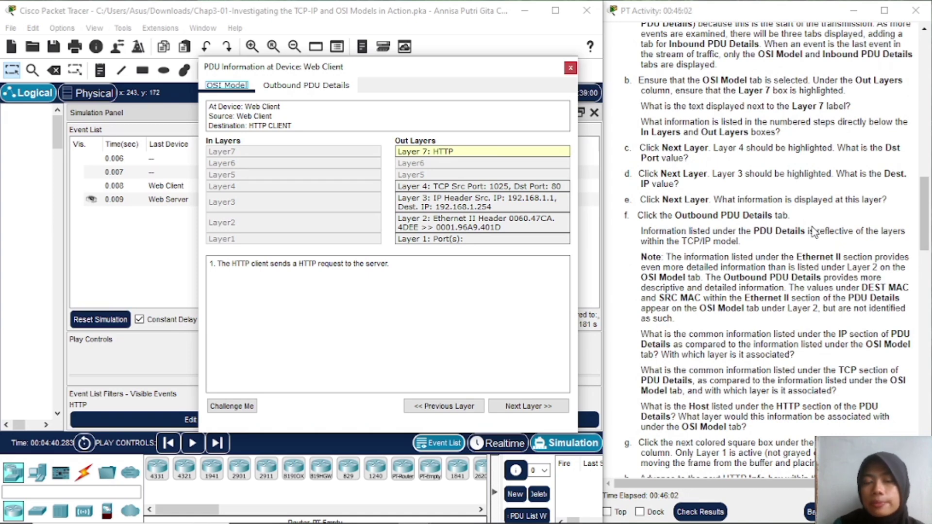
{"action": "scroll", "coordinate": [771, 139], "scroll_direction": "down", "scroll_amount": 1}
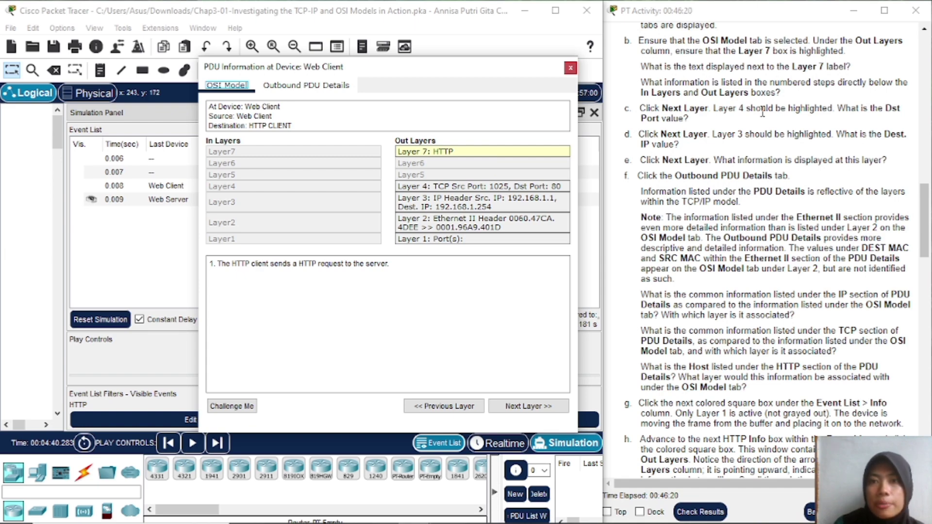
- Examine the outgoing Layer 4 destination port and Layer 3 destination IP details of the Web Client's PDU
{"action": "scroll", "coordinate": [762, 113], "scroll_direction": "down", "scroll_amount": 3}
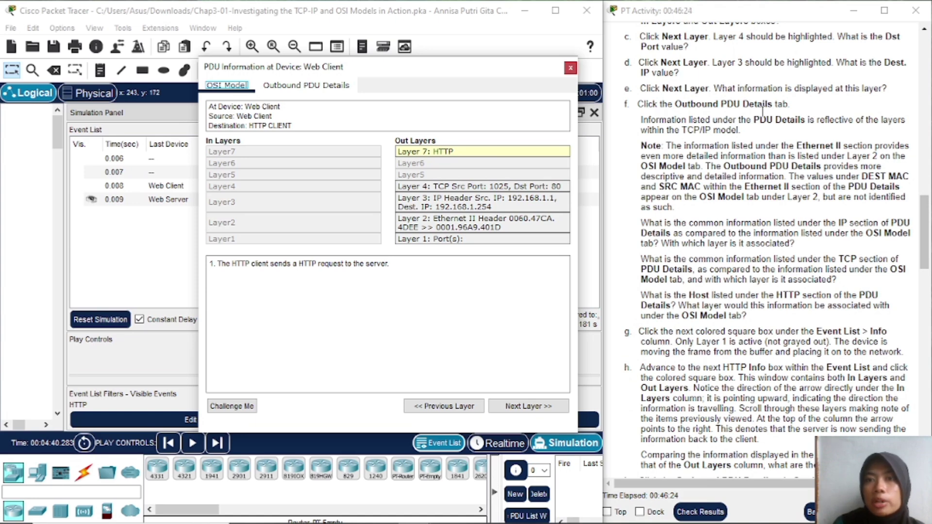
{"action": "left_click", "coordinate": [543, 188]}
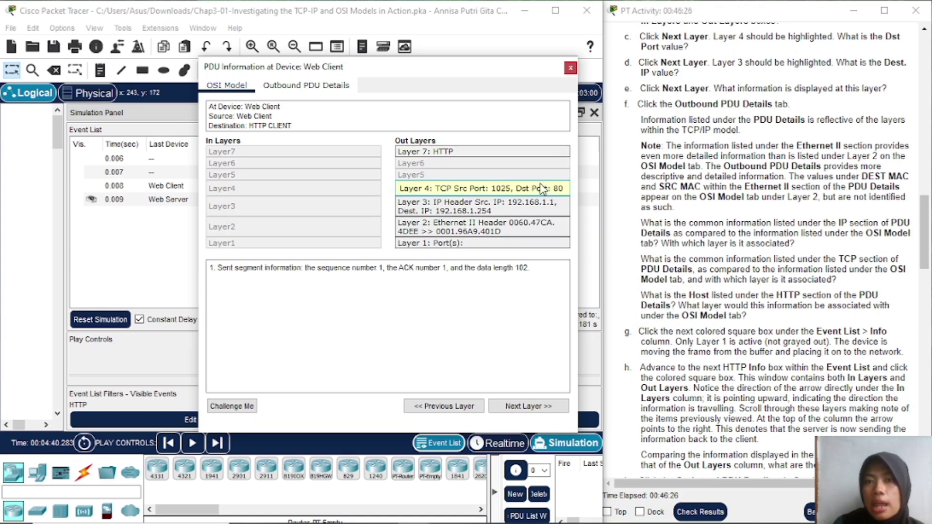
{"action": "scroll", "coordinate": [792, 63], "scroll_direction": "down", "scroll_amount": 2}
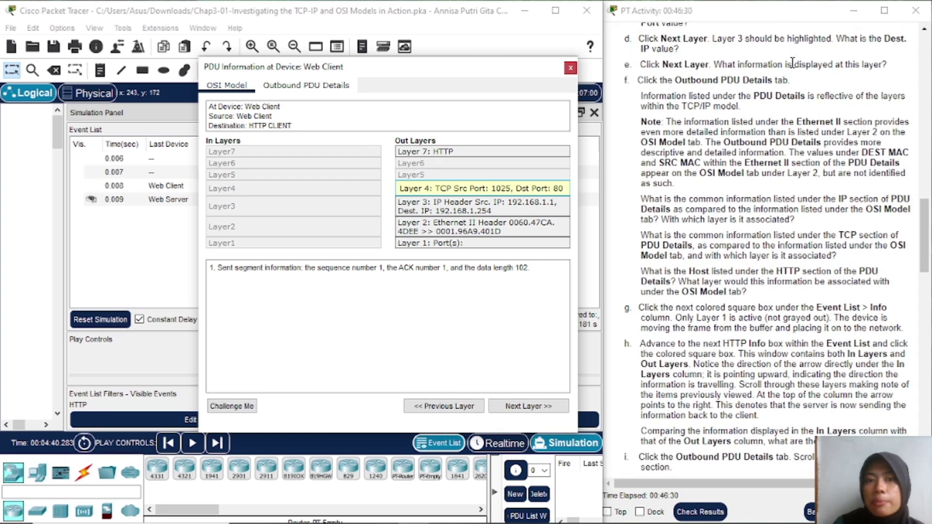
{"action": "left_click", "coordinate": [496, 214]}
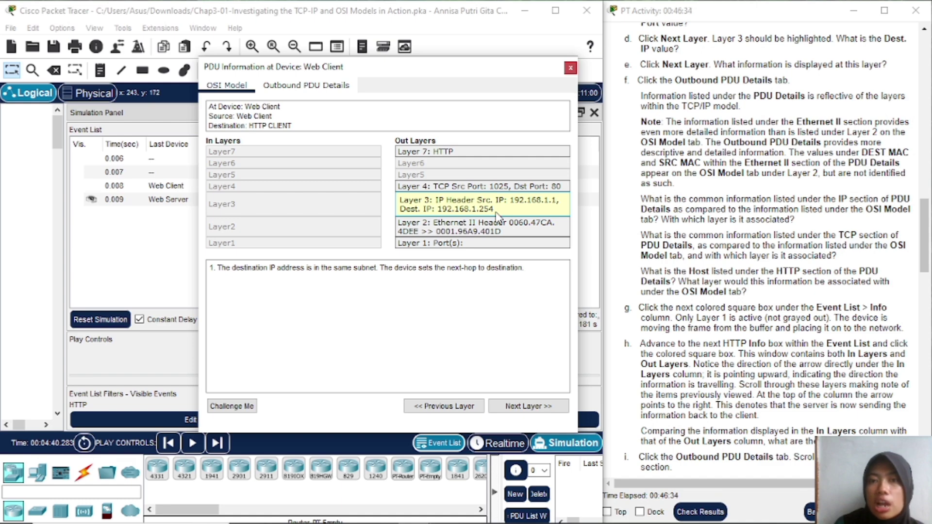
- Read on in the activity questions and examine the outgoing Layer 2 details of the Web Client's PDU
{"action": "scroll", "coordinate": [814, 95], "scroll_direction": "down", "scroll_amount": 2}
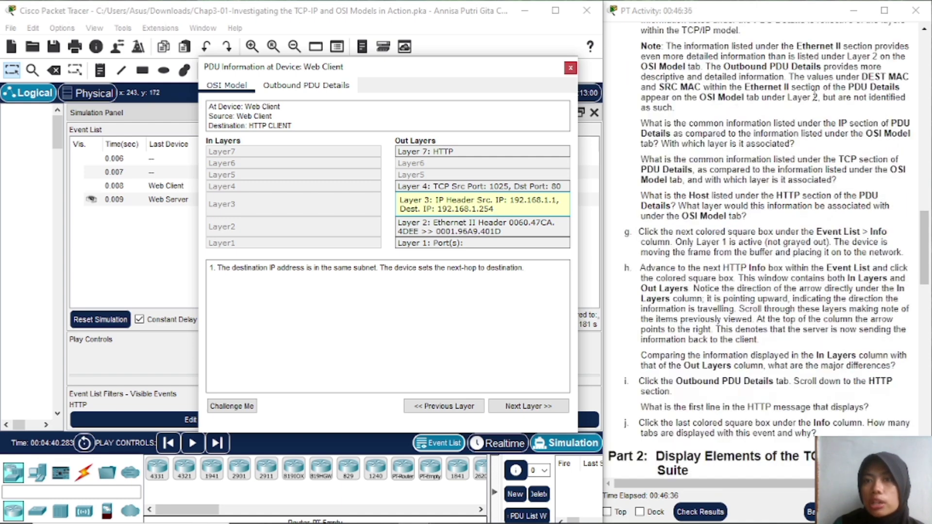
{"action": "scroll", "coordinate": [814, 95], "scroll_direction": "up", "scroll_amount": 1}
{"action": "scroll", "coordinate": [814, 95], "scroll_direction": "up", "scroll_amount": 1}
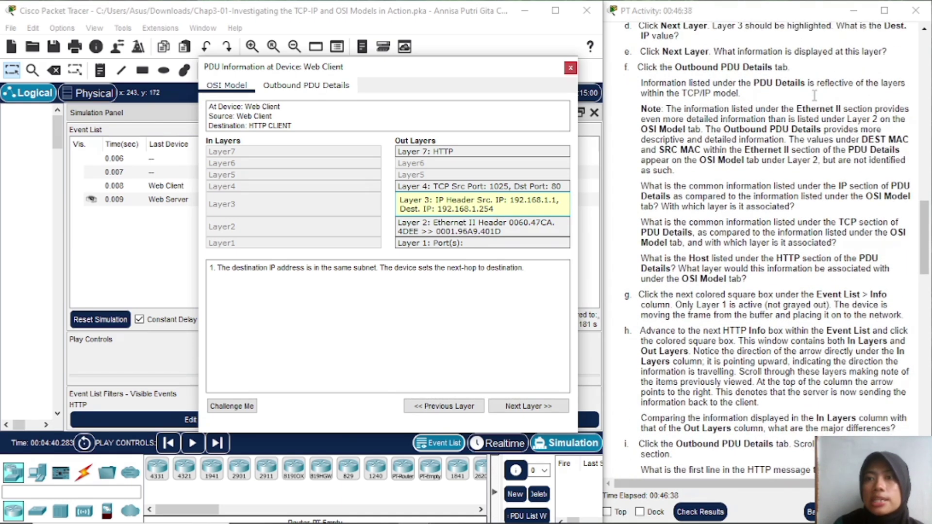
{"action": "left_click", "coordinate": [477, 238]}
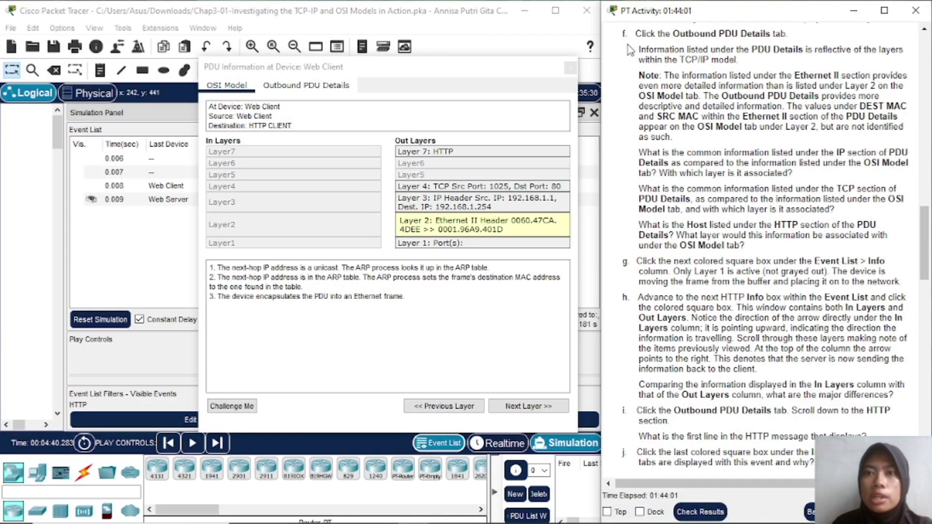
- Open the outbound PDU details of the Web Client's first HTTP event and examine the Ethernet II and IP sections against the activity questions
{"action": "left_click", "coordinate": [312, 92]}
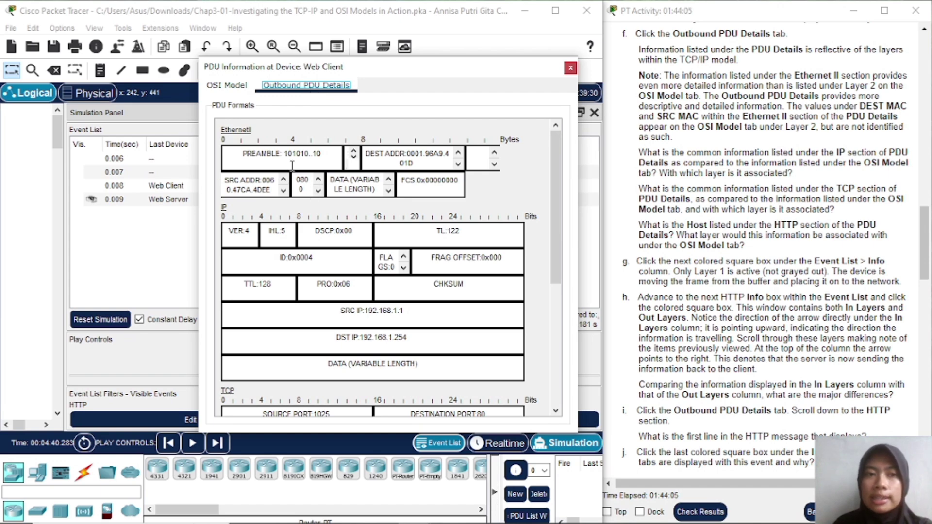
{"action": "scroll", "coordinate": [292, 165], "scroll_direction": "down", "scroll_amount": 8}
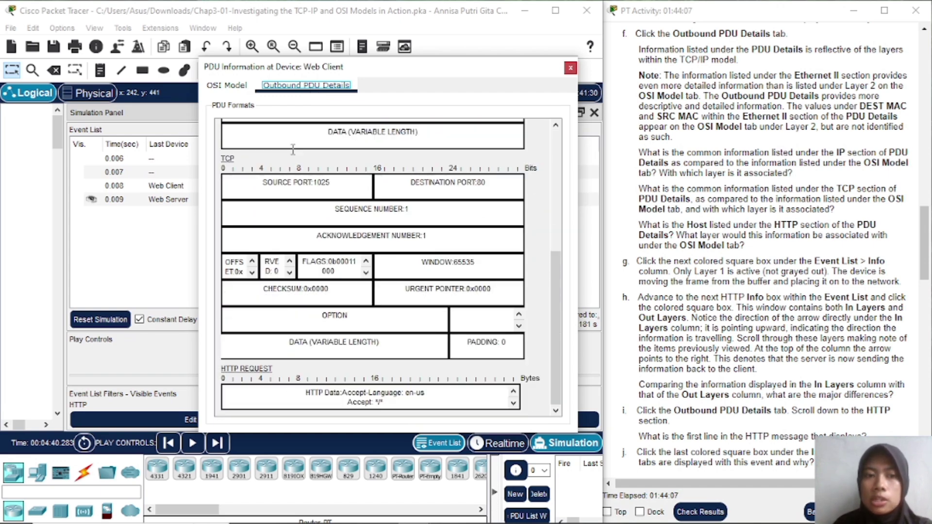
{"action": "scroll", "coordinate": [292, 156], "scroll_direction": "up", "scroll_amount": 8}
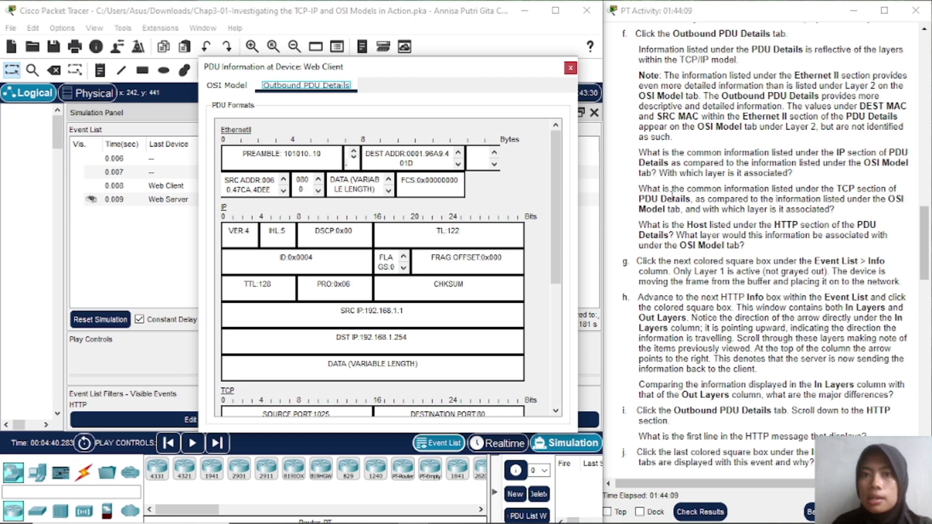
{"action": "scroll", "coordinate": [672, 191], "scroll_direction": "down", "scroll_amount": 5}
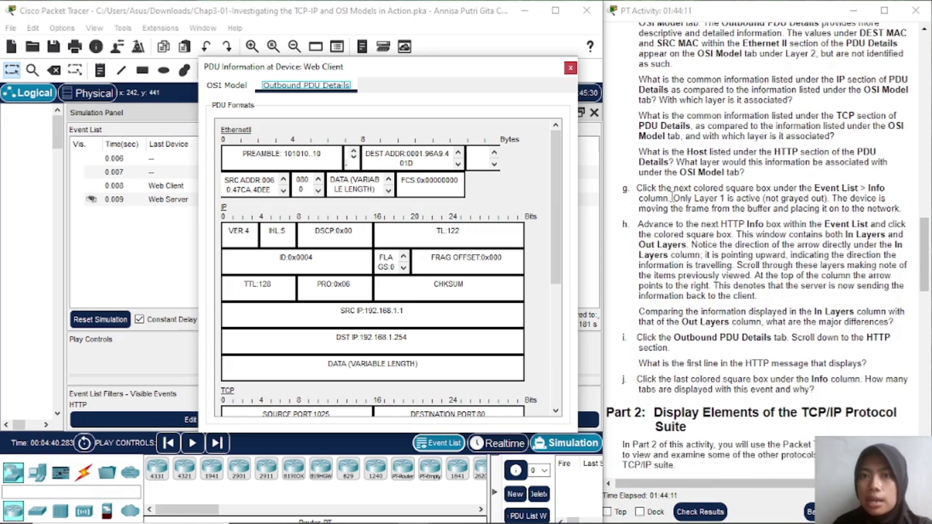
{"action": "scroll", "coordinate": [673, 197], "scroll_direction": "down", "scroll_amount": 3}
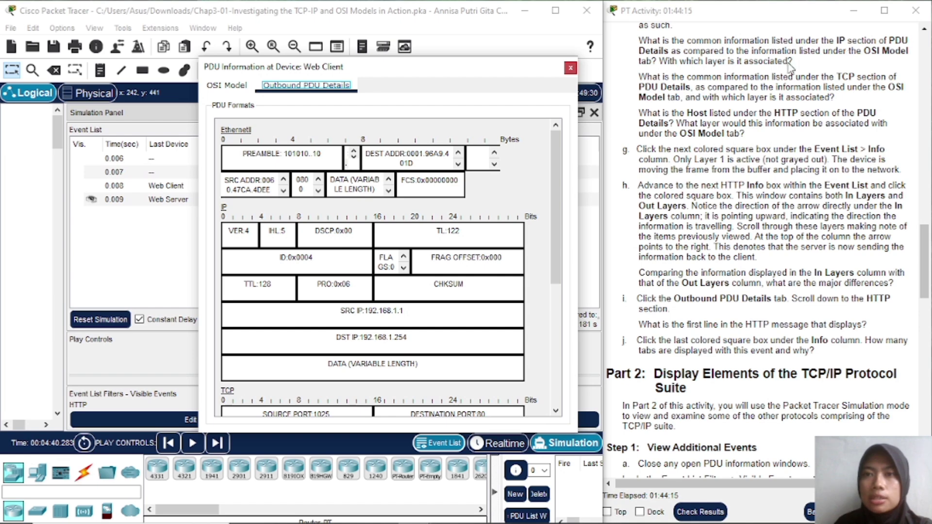
{"action": "scroll", "coordinate": [324, 263], "scroll_direction": "down", "scroll_amount": 3}
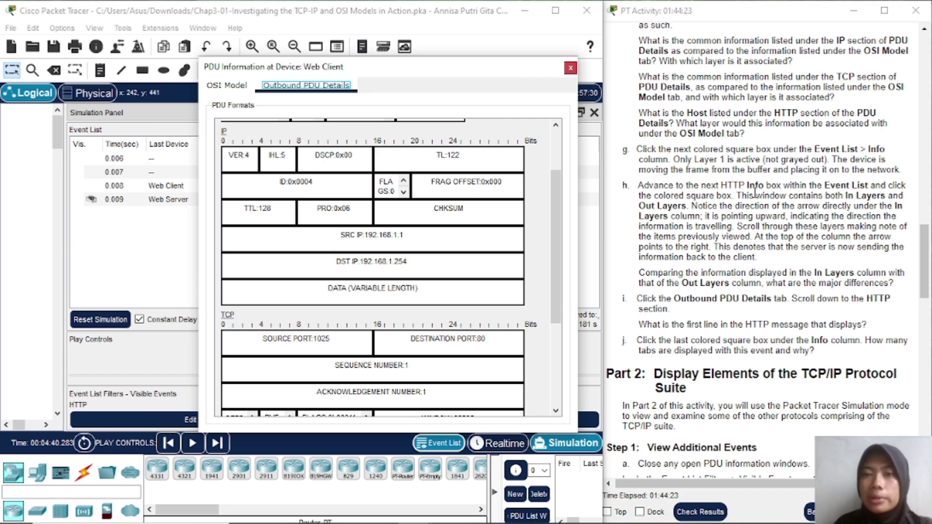
- Examine the TCP and HTTP REQUEST sections of the outbound PDU details against the activity questions
{"action": "scroll", "coordinate": [734, 97], "scroll_direction": "down", "scroll_amount": 1}
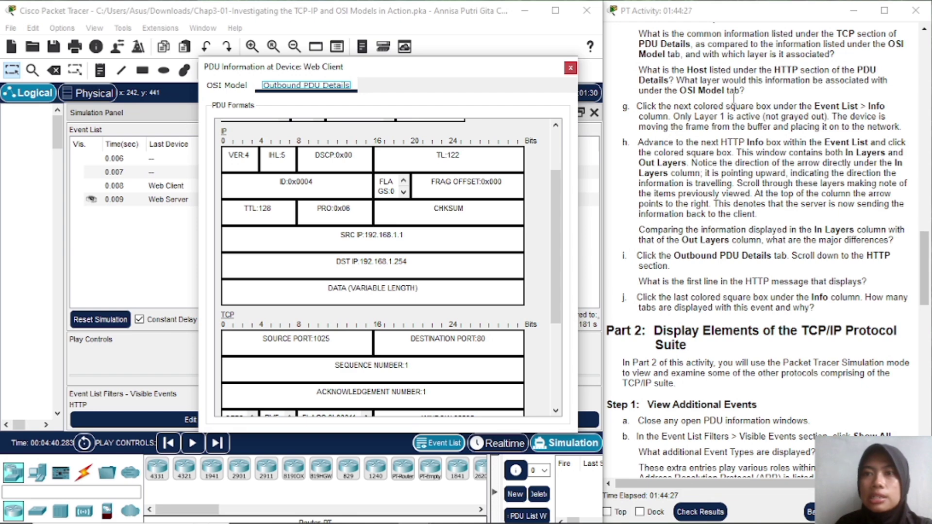
{"action": "scroll", "coordinate": [334, 272], "scroll_direction": "down", "scroll_amount": 3}
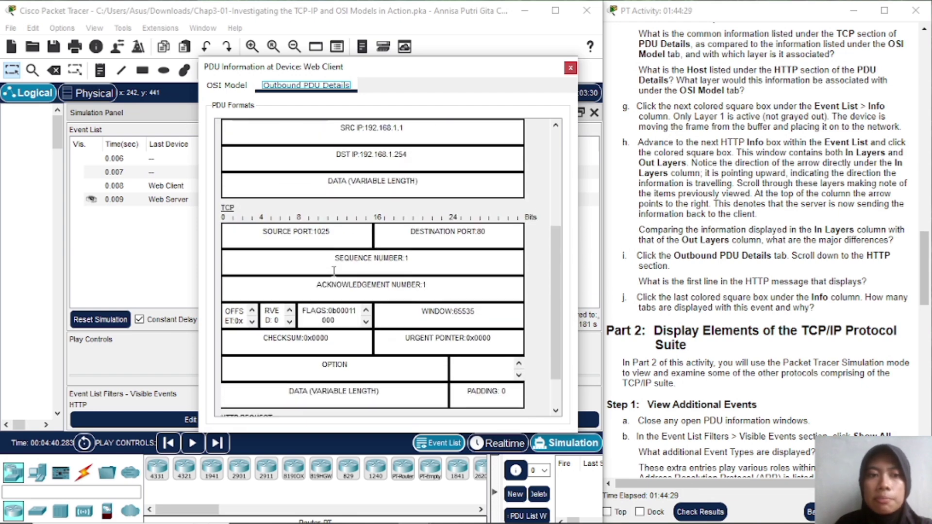
{"action": "scroll", "coordinate": [334, 272], "scroll_direction": "down", "scroll_amount": 2}
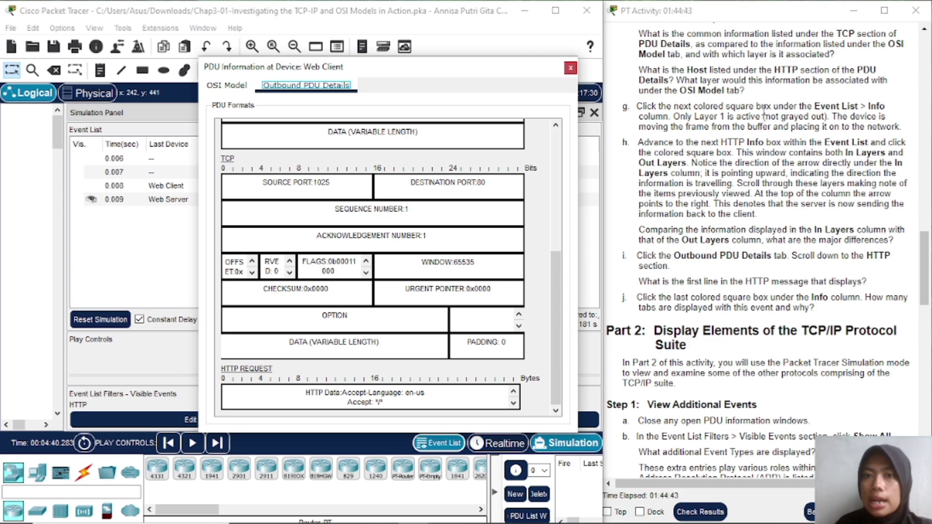
{"action": "scroll", "coordinate": [765, 111], "scroll_direction": "down", "scroll_amount": 1}
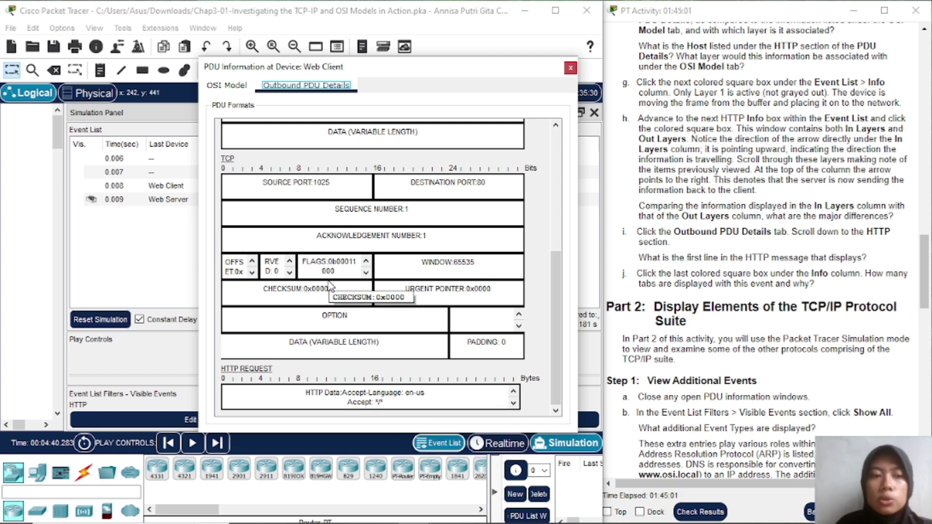
{"action": "scroll", "coordinate": [330, 286], "scroll_direction": "up", "scroll_amount": 5}
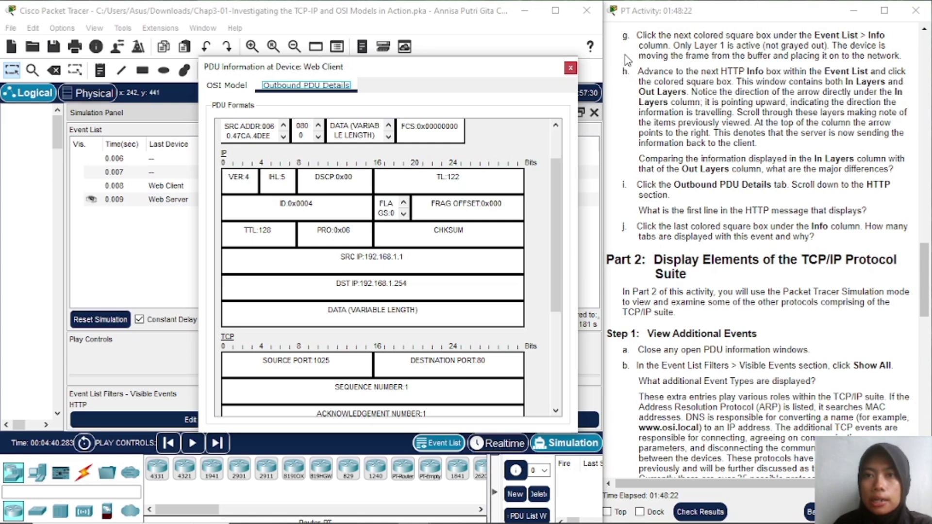
- Close the first event's PDU information and examine the active layer of the second HTTP event, closing its window when finished
{"action": "left_click", "coordinate": [570, 68]}
{"action": "left_click", "coordinate": [500, 173]}
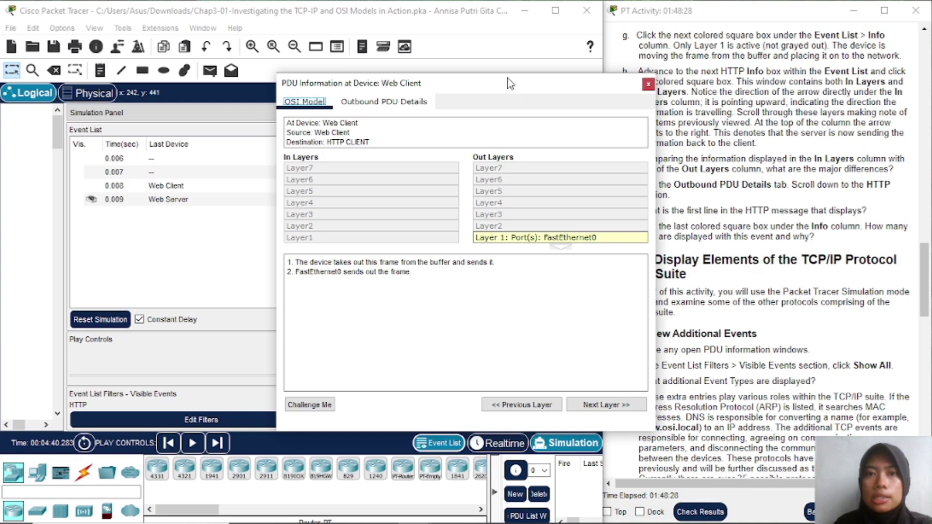
{"action": "left_click_drag", "start_coordinate": [503, 86], "coordinate": [446, 62]}
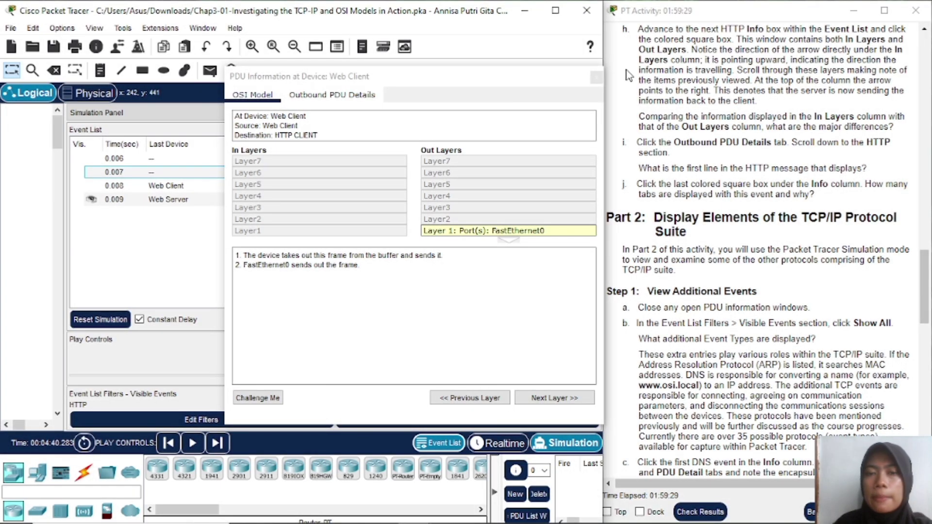
{"action": "left_click", "coordinate": [597, 78]}
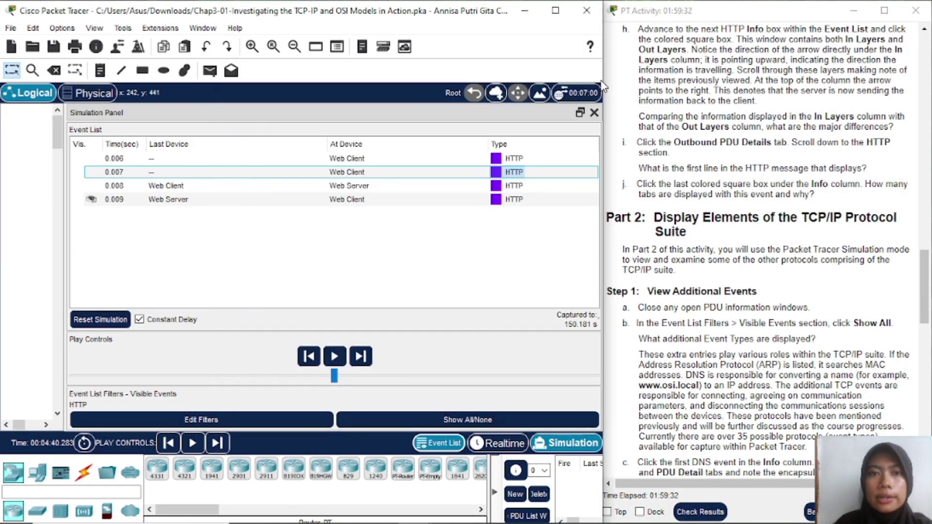
- Open the PDU information of the HTTP event at the Web Server and examine its inbound PDU details down to the HTTP REQUEST section
{"action": "left_click", "coordinate": [496, 198]}
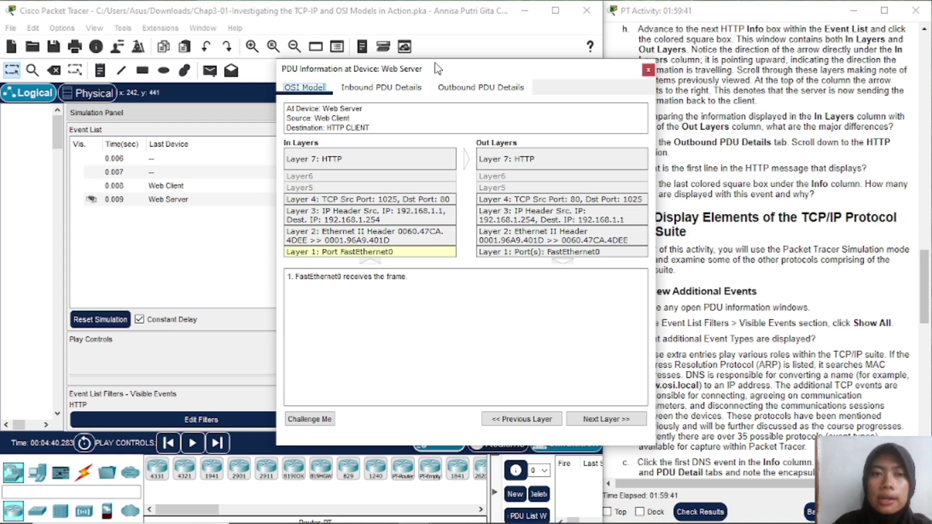
{"action": "left_click", "coordinate": [387, 92]}
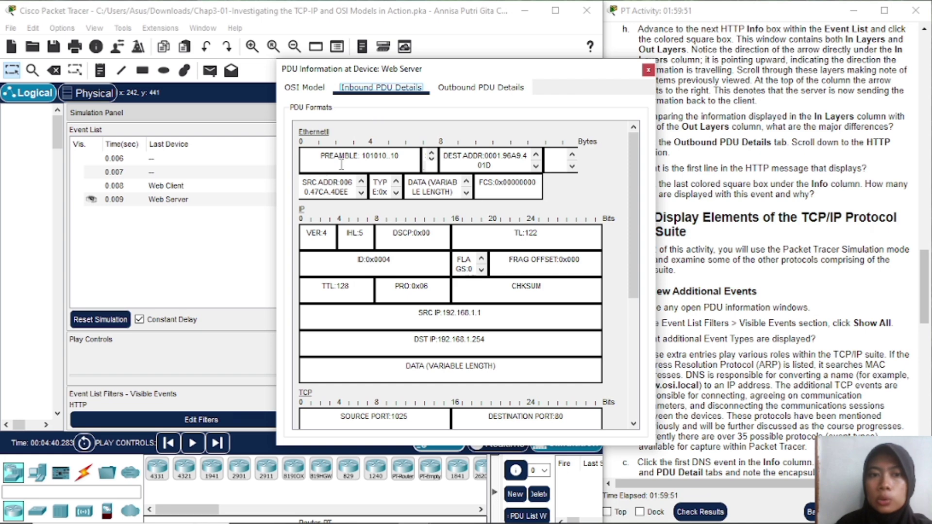
{"action": "scroll", "coordinate": [341, 164], "scroll_direction": "down", "scroll_amount": 3}
{"action": "scroll", "coordinate": [341, 164], "scroll_direction": "down", "scroll_amount": 1}
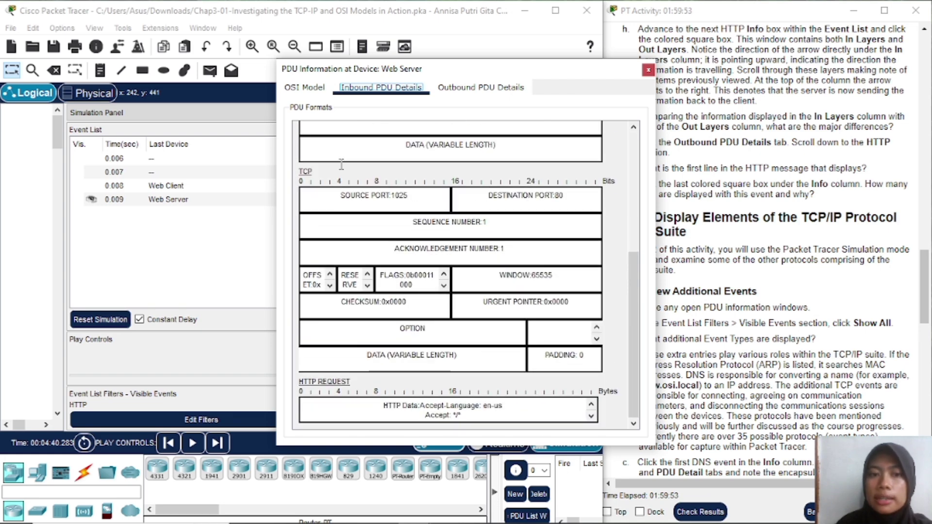
- Examine the Web Server's outbound PDU details down to the HTTP RESPONSE section, compare them with the inbound details, and close the window
{"action": "left_click", "coordinate": [460, 91]}
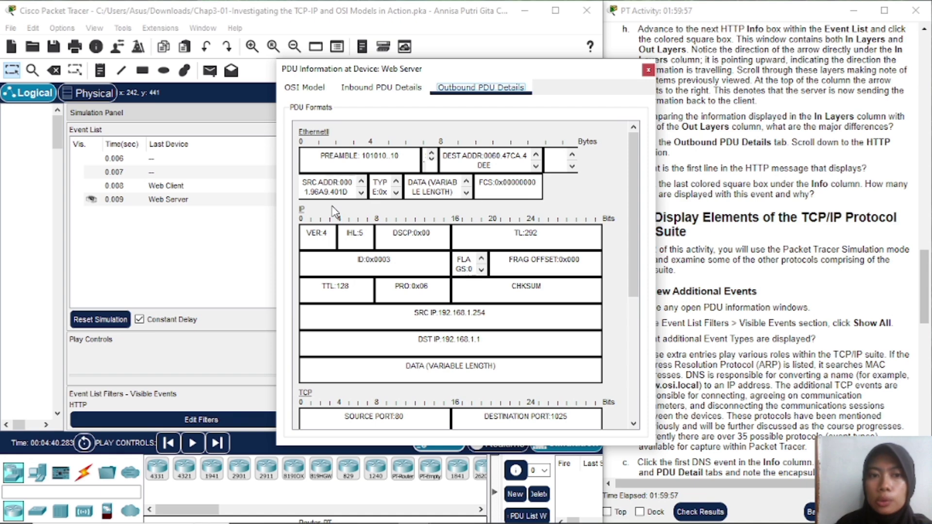
{"action": "scroll", "coordinate": [332, 362], "scroll_direction": "down", "scroll_amount": 4}
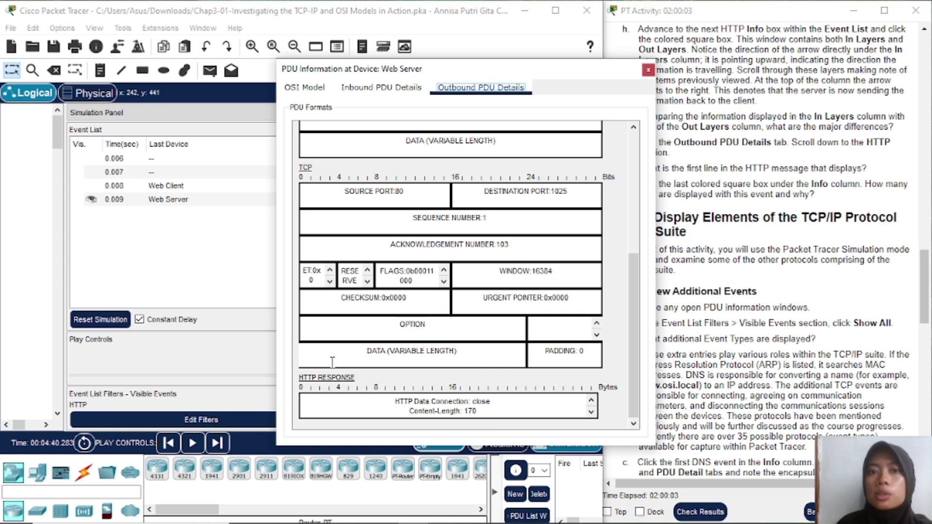
{"action": "left_click", "coordinate": [386, 88]}
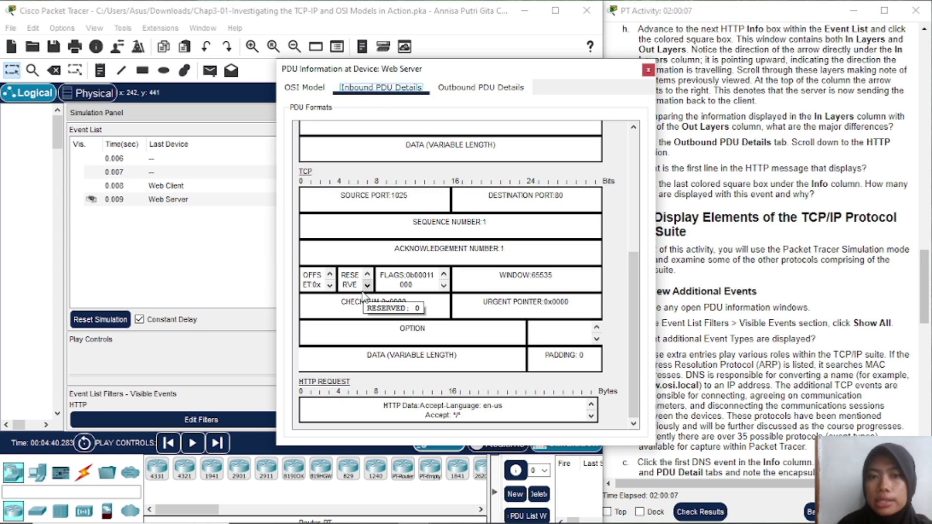
{"action": "left_click", "coordinate": [649, 70]}
- Open the PDU information of the last HTTP event and examine its available tabs and inbound PDU details
{"action": "left_click", "coordinate": [498, 200]}
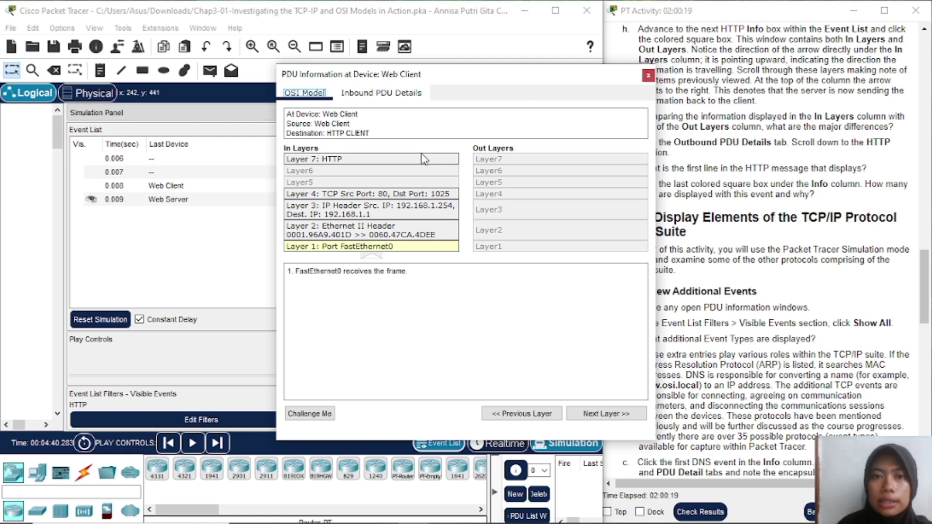
{"action": "left_click", "coordinate": [398, 100]}
{"action": "scroll", "coordinate": [360, 206], "scroll_direction": "down", "scroll_amount": 1}
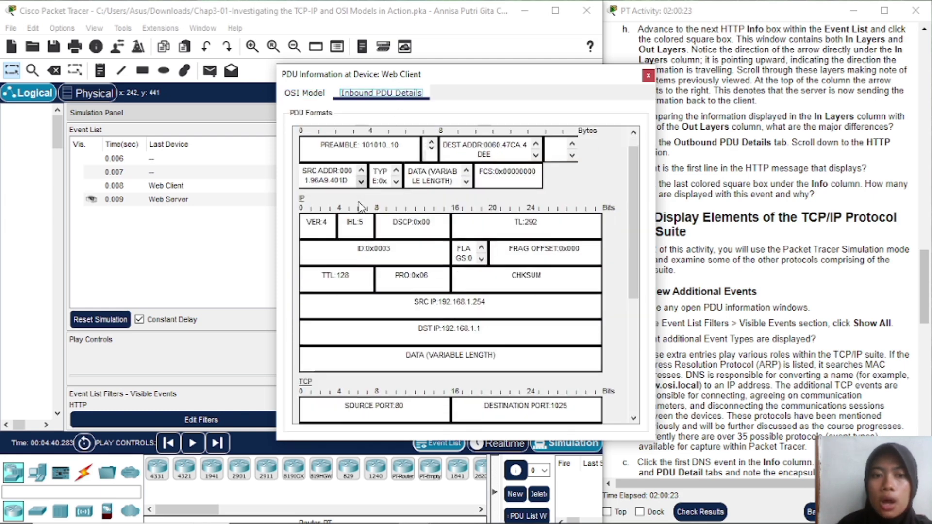
{"action": "scroll", "coordinate": [360, 206], "scroll_direction": "down", "scroll_amount": 5}
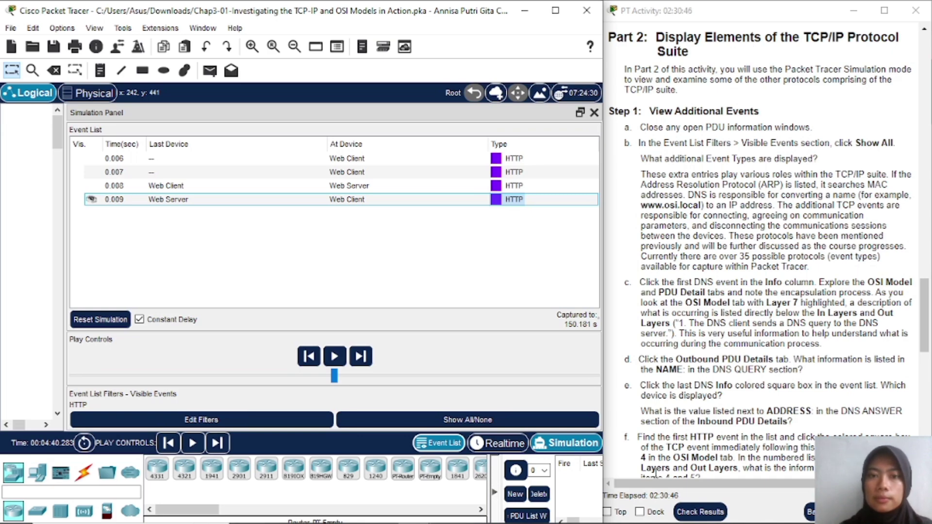
{"action": "left_click", "coordinate": [383, 510]}
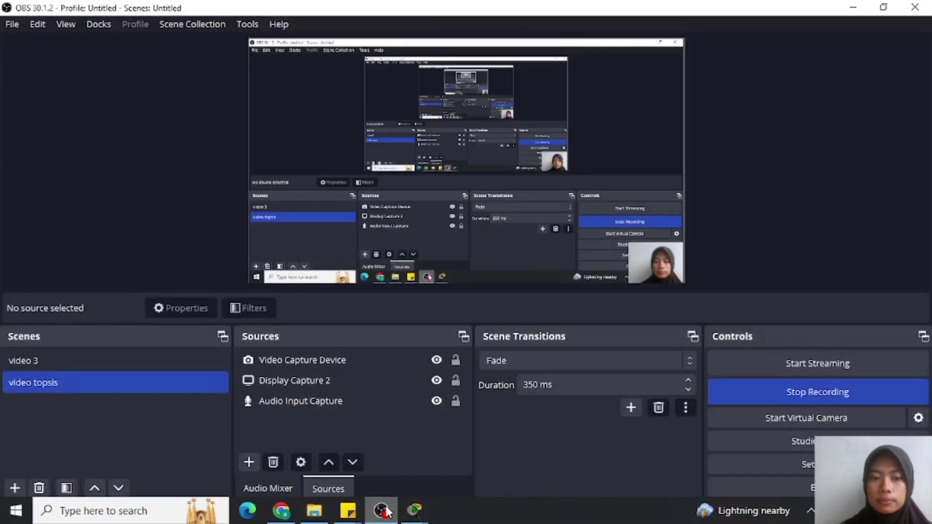
{"action": "left_click", "coordinate": [745, 393]}
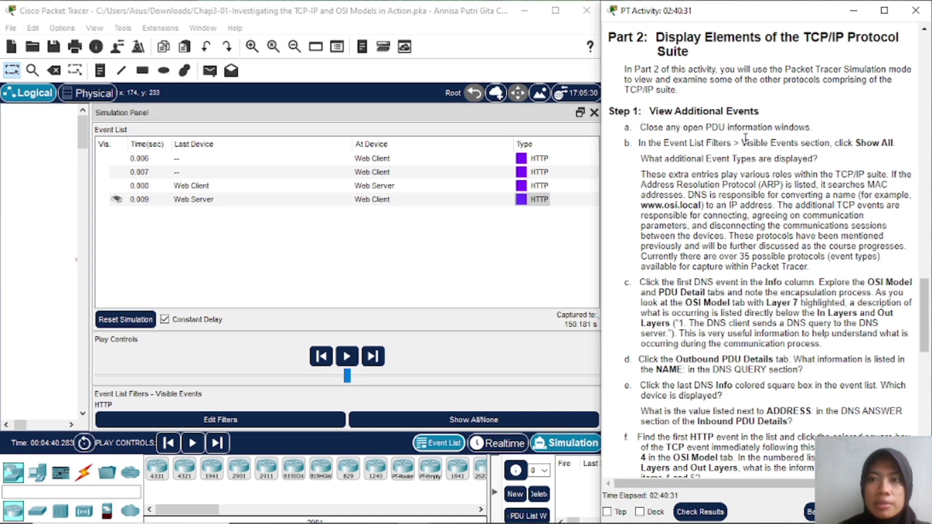
{"action": "mouse_move", "coordinate": [409, 513]}
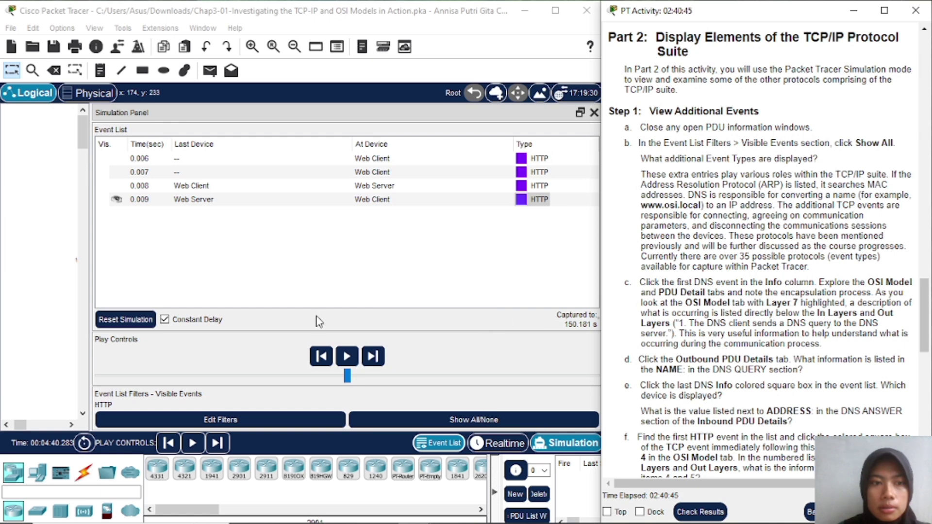
- Make all event types visible in the simulation's event list and look through the expanded list alongside the Part 2 instructions
{"action": "left_click", "coordinate": [438, 424]}
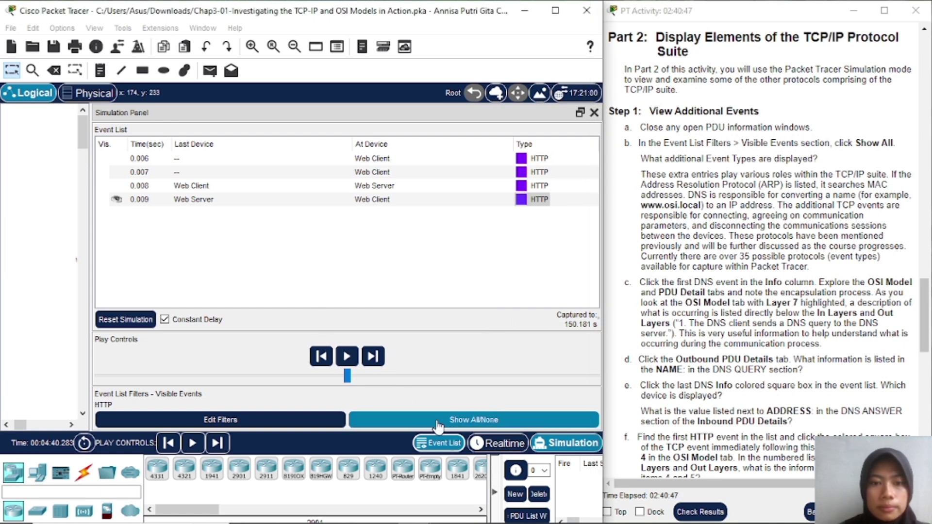
{"action": "left_click", "coordinate": [438, 424]}
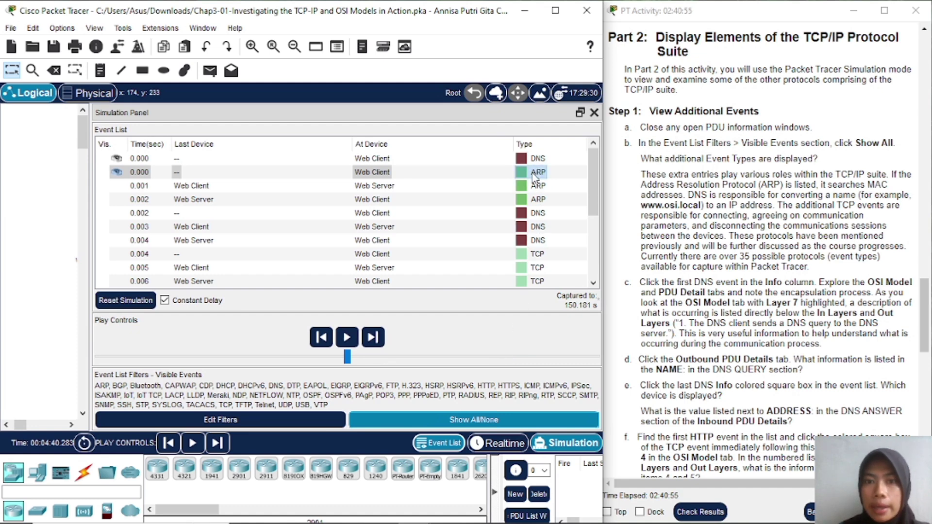
{"action": "scroll", "coordinate": [533, 214], "scroll_direction": "down", "scroll_amount": 1}
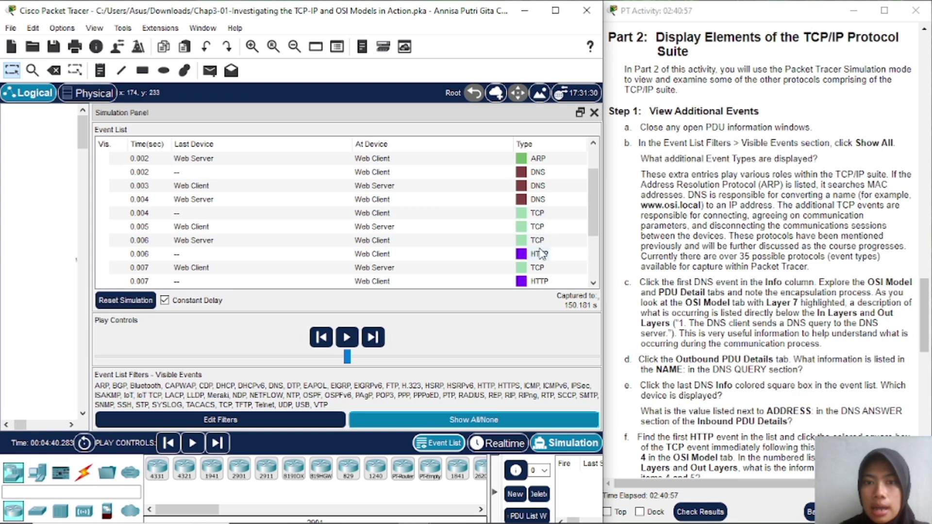
{"action": "scroll", "coordinate": [541, 255], "scroll_direction": "down", "scroll_amount": 1}
{"action": "scroll", "coordinate": [540, 255], "scroll_direction": "down", "scroll_amount": 2}
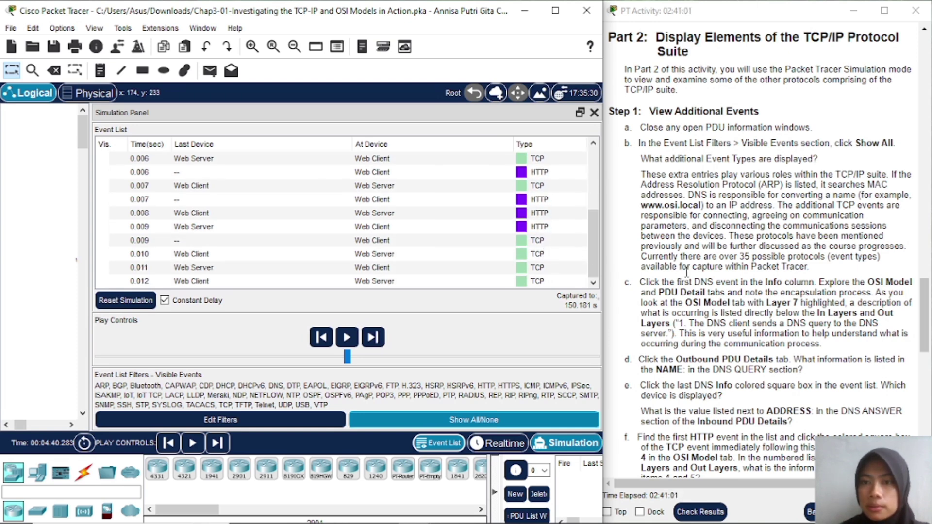
{"action": "scroll", "coordinate": [684, 236], "scroll_direction": "down", "scroll_amount": 3}
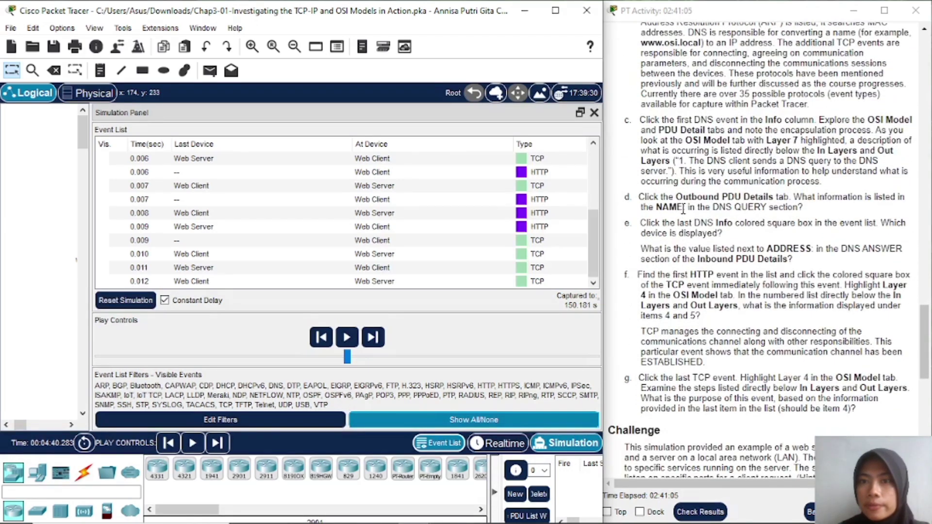
{"action": "scroll", "coordinate": [541, 189], "scroll_direction": "up", "scroll_amount": 3}
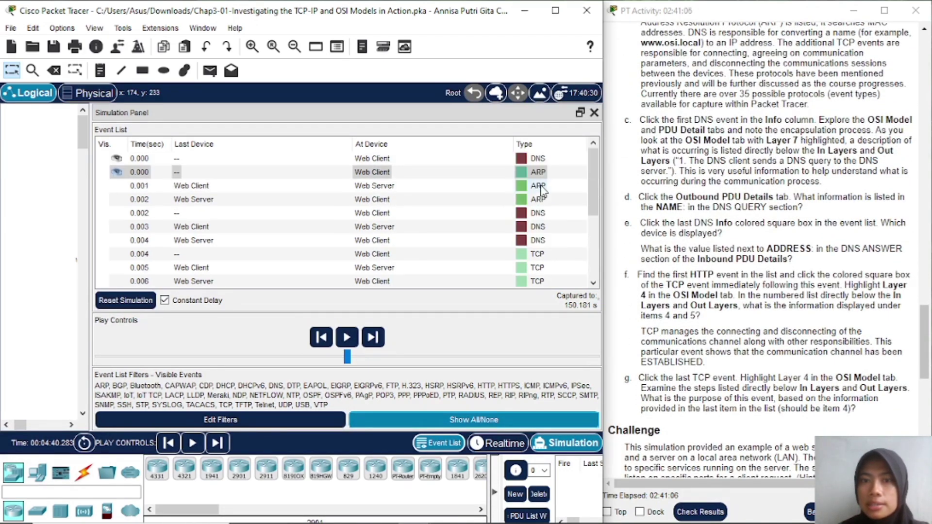
- Open the PDU information of the first DNS event at the Web Client and examine Layer 7 in the OSI model
{"action": "left_click", "coordinate": [522, 159]}
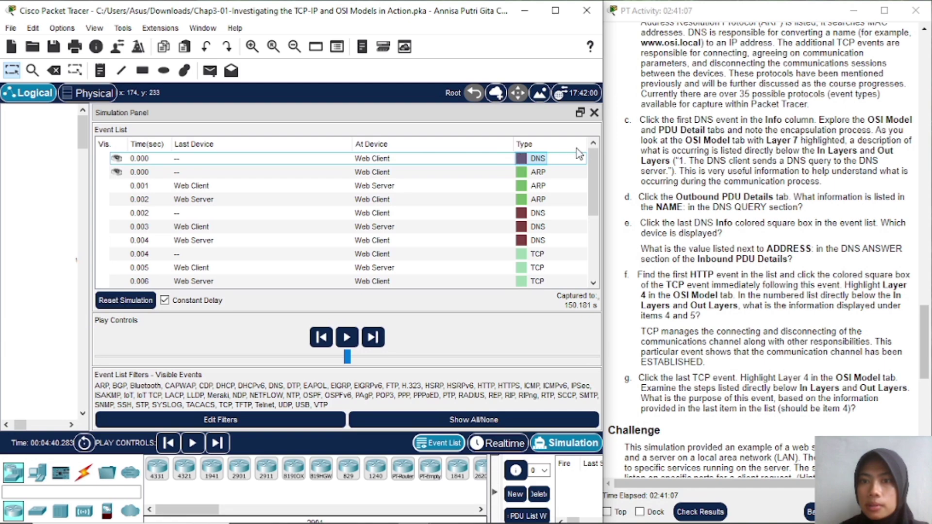
{"action": "left_click", "coordinate": [522, 159]}
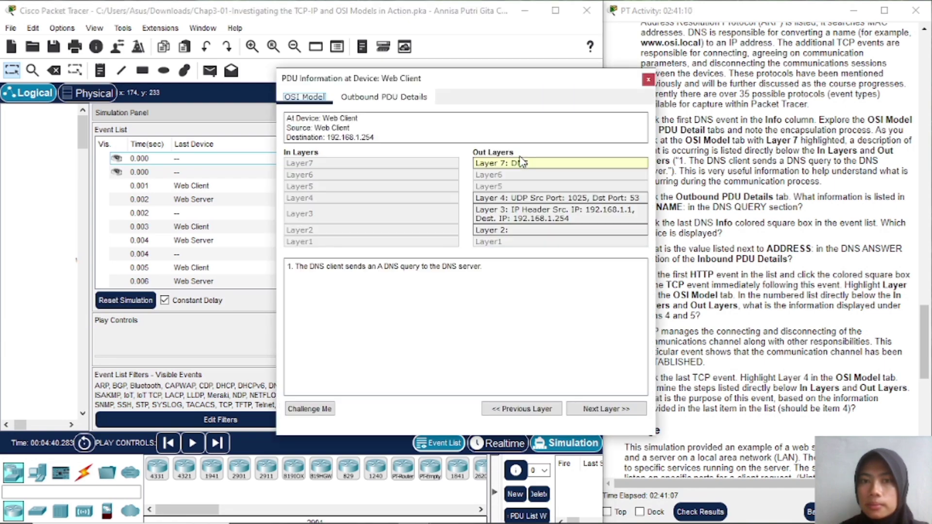
{"action": "left_click_drag", "start_coordinate": [529, 86], "coordinate": [426, 73]}
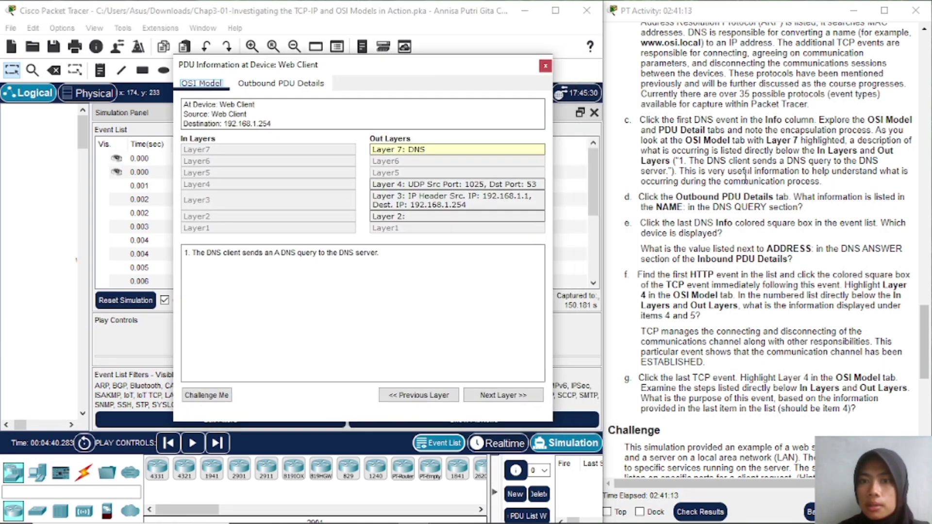
- Examine the first DNS event's outbound PDU details down to the NAME field in the DNS Query section, and close the window
{"action": "left_click", "coordinate": [276, 85]}
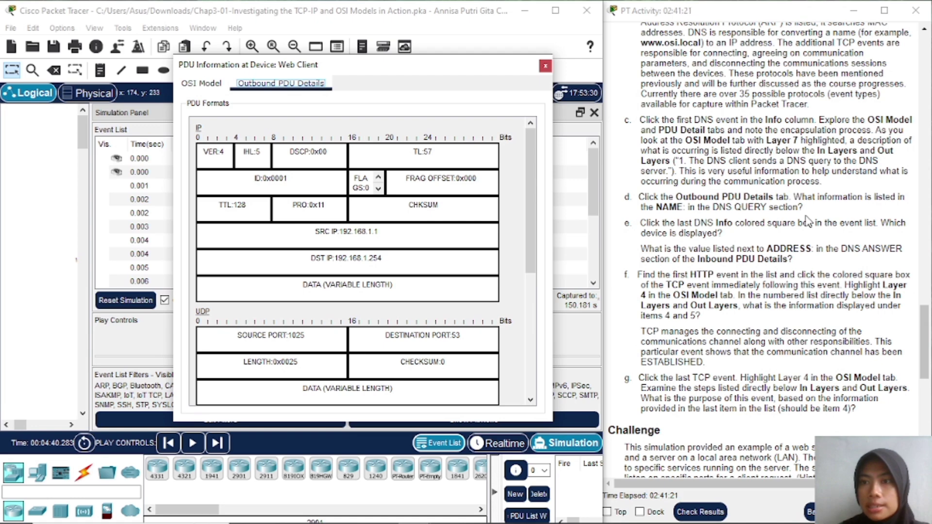
{"action": "scroll", "coordinate": [422, 284], "scroll_direction": "down", "scroll_amount": 5}
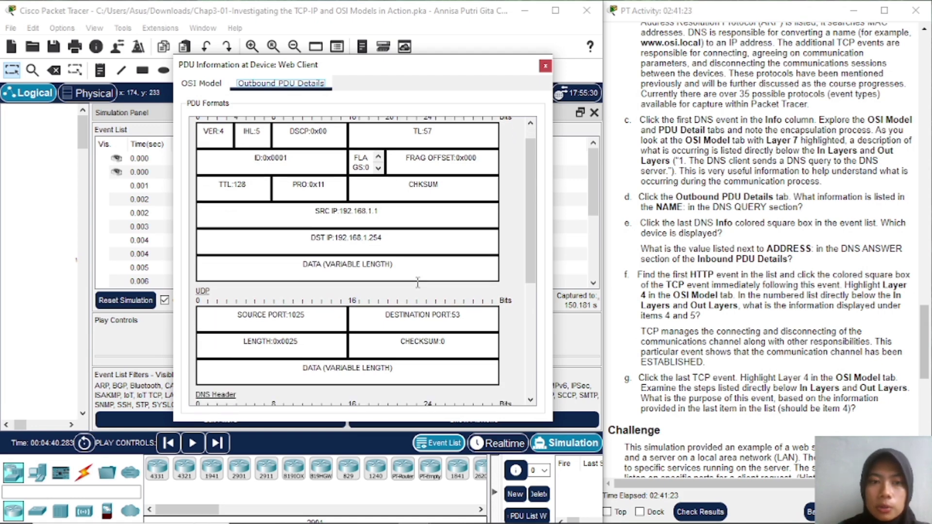
{"action": "scroll", "coordinate": [418, 283], "scroll_direction": "up", "scroll_amount": 5}
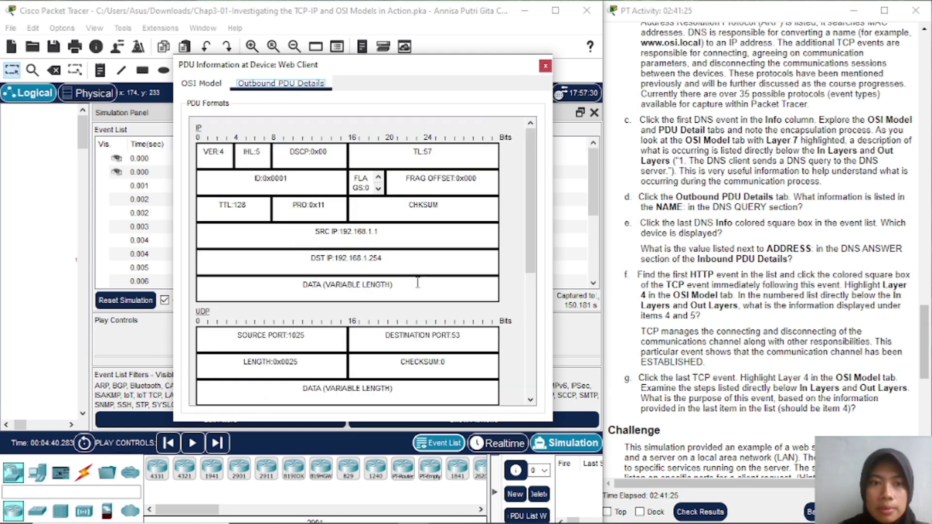
{"action": "scroll", "coordinate": [383, 282], "scroll_direction": "down", "scroll_amount": 5}
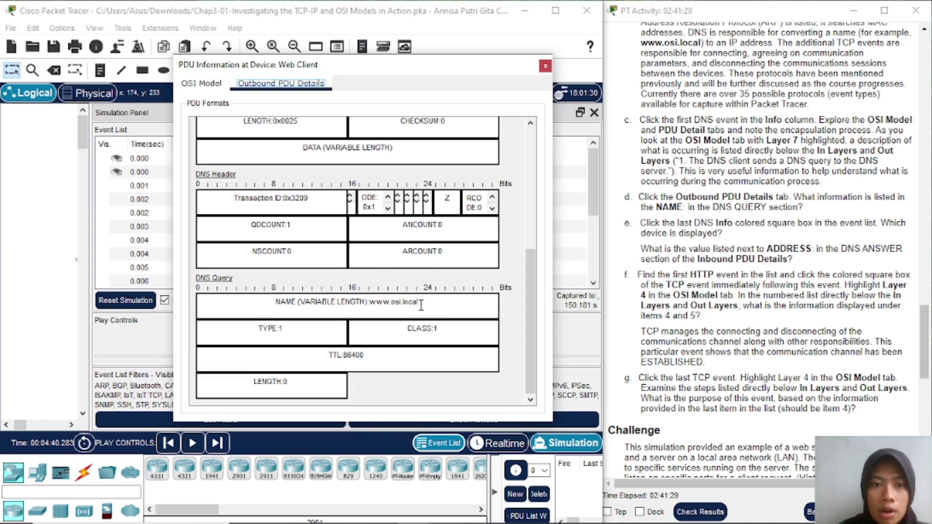
{"action": "left_click_drag", "start_coordinate": [421, 303], "coordinate": [370, 305]}
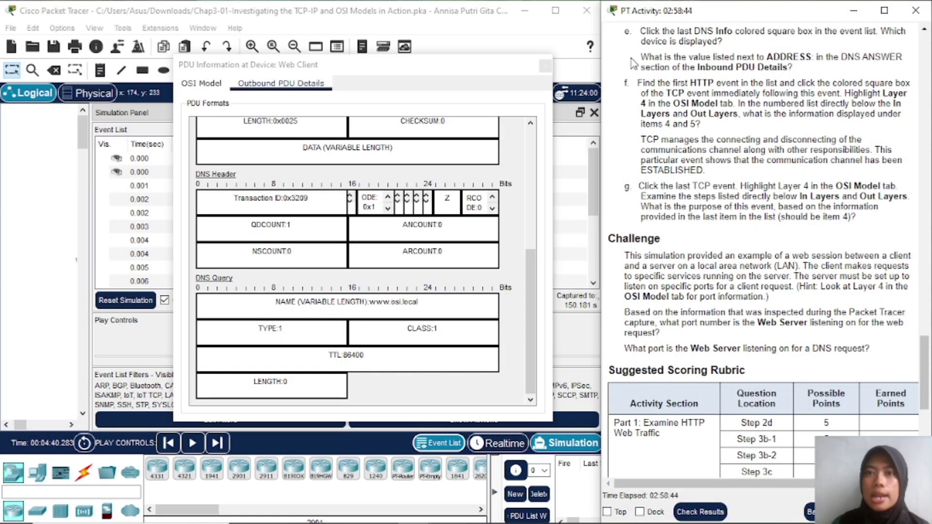
{"action": "left_click", "coordinate": [545, 67]}
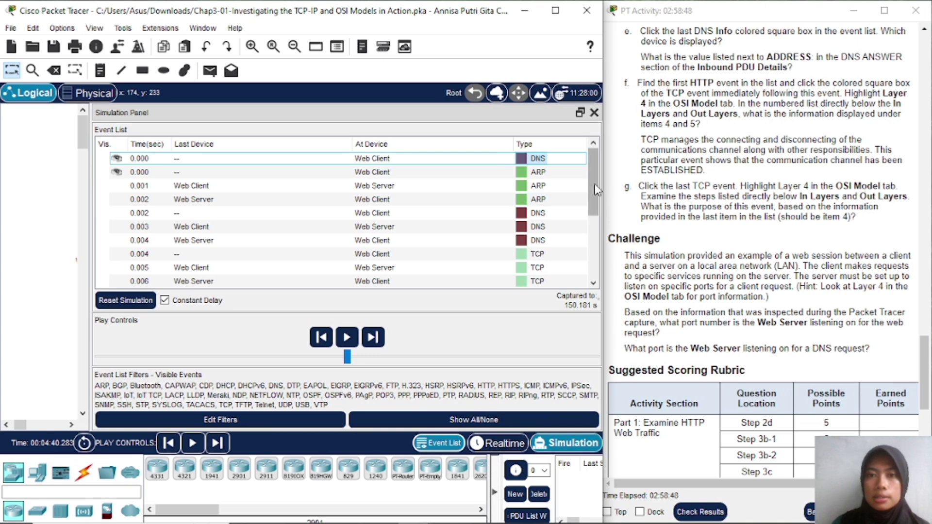
- Open the PDU information of the last DNS event in the event list and identify the device it is displayed for
{"action": "scroll", "coordinate": [591, 204], "scroll_direction": "down", "scroll_amount": 2}
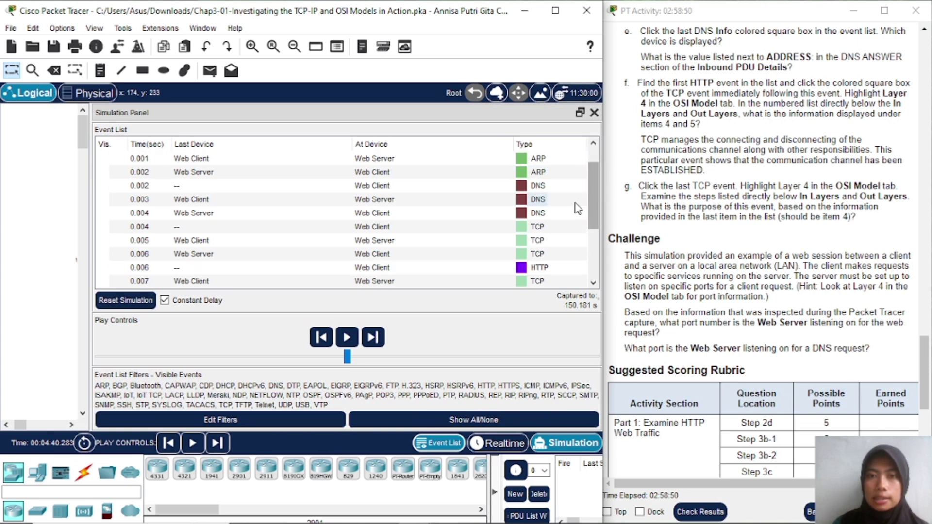
{"action": "mouse_move", "coordinate": [590, 200]}
{"action": "left_mouse_down"}
{"action": "mouse_move", "coordinate": [578, 260]}
{"action": "mouse_move", "coordinate": [583, 204]}
{"action": "left_mouse_up"}
{"action": "left_click", "coordinate": [522, 186]}
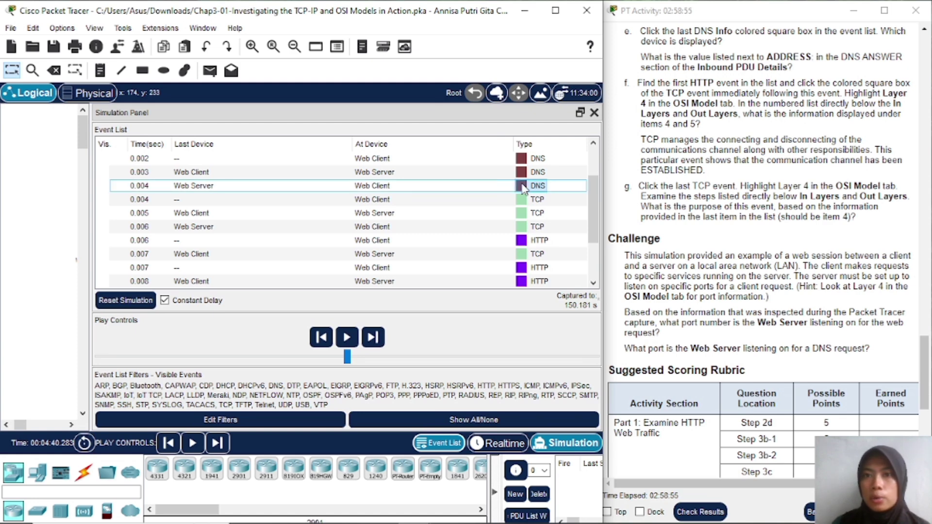
{"action": "left_click", "coordinate": [522, 187]}
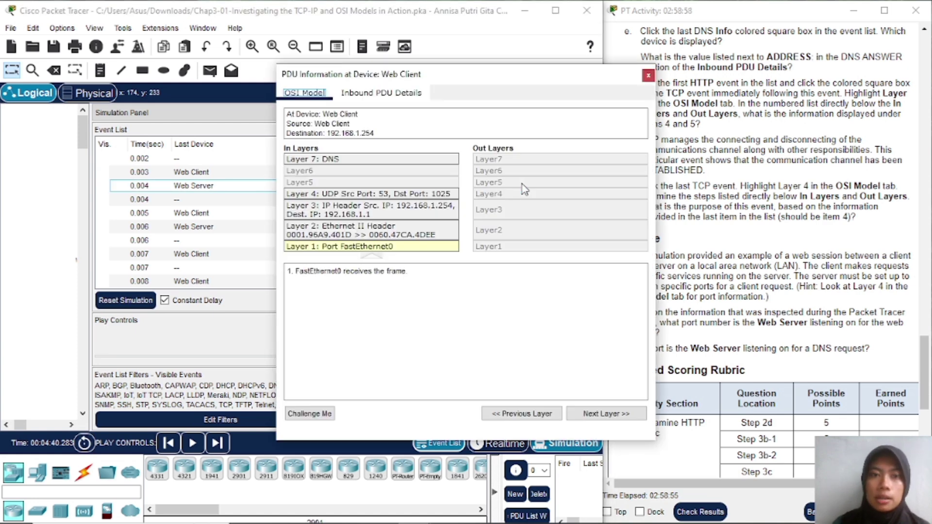
{"action": "left_click", "coordinate": [648, 75]}
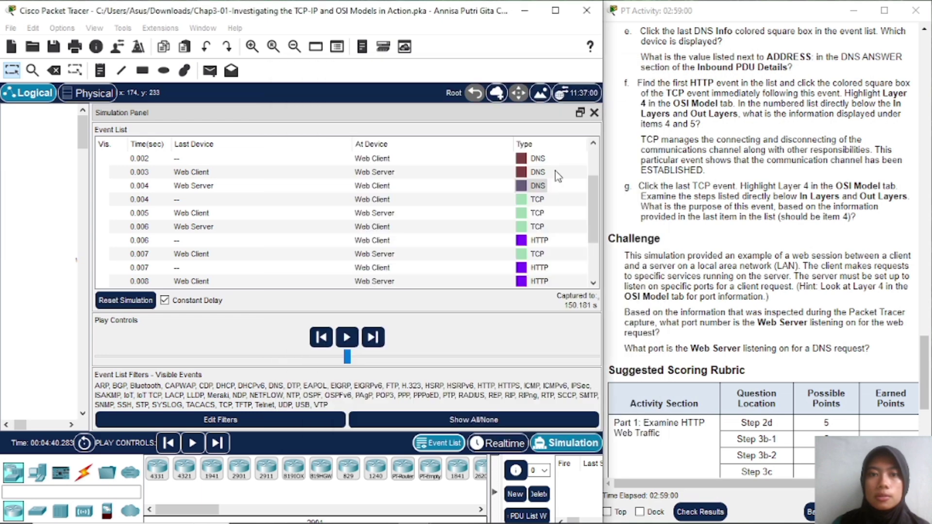
{"action": "left_click", "coordinate": [520, 186]}
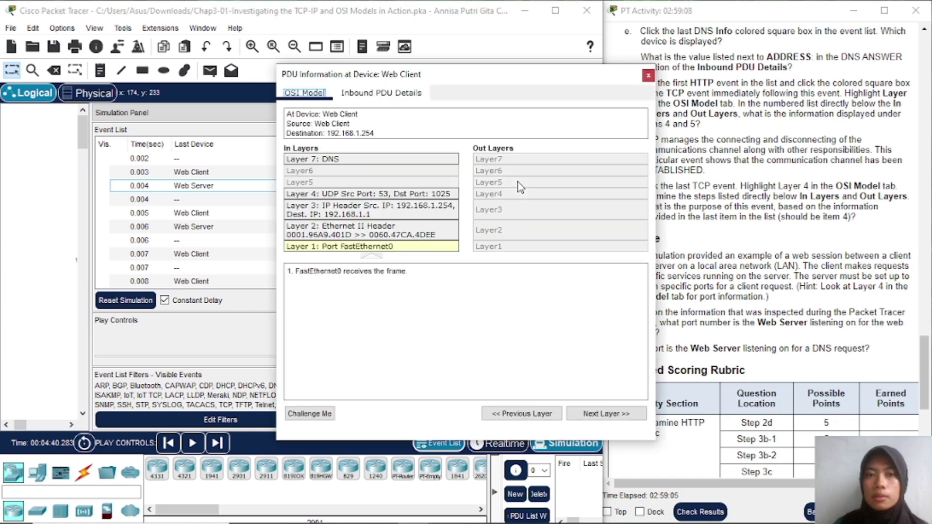
{"action": "left_click_drag", "start_coordinate": [545, 73], "coordinate": [468, 53]}
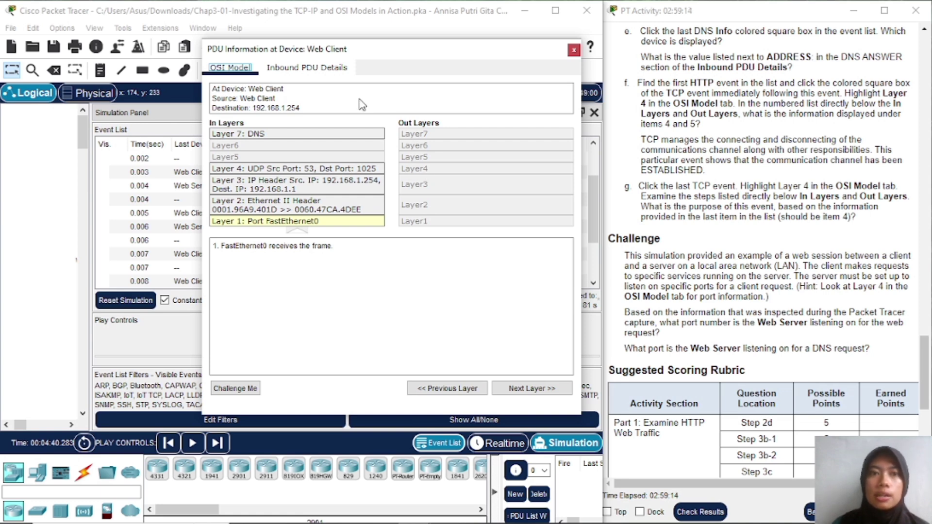
- Examine the last DNS event's inbound PDU details down to the address in the DNS Answer section, and close the window
{"action": "left_click", "coordinate": [328, 71]}
{"action": "scroll", "coordinate": [340, 216], "scroll_direction": "down", "scroll_amount": 3}
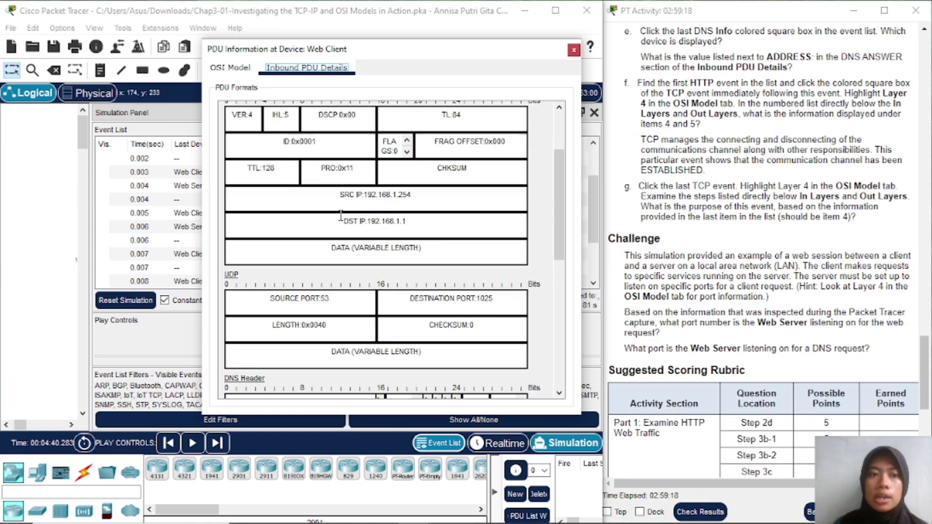
{"action": "scroll", "coordinate": [340, 216], "scroll_direction": "down", "scroll_amount": 6}
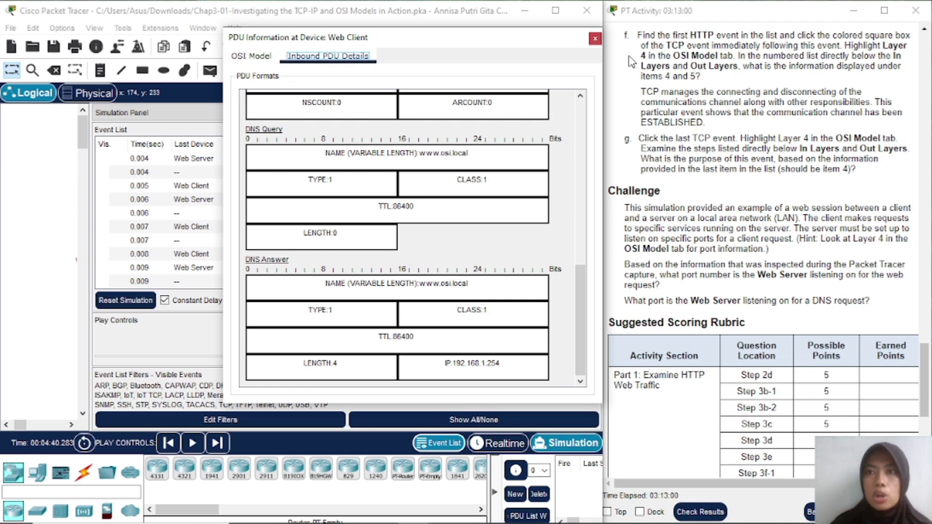
{"action": "left_click", "coordinate": [596, 38]}
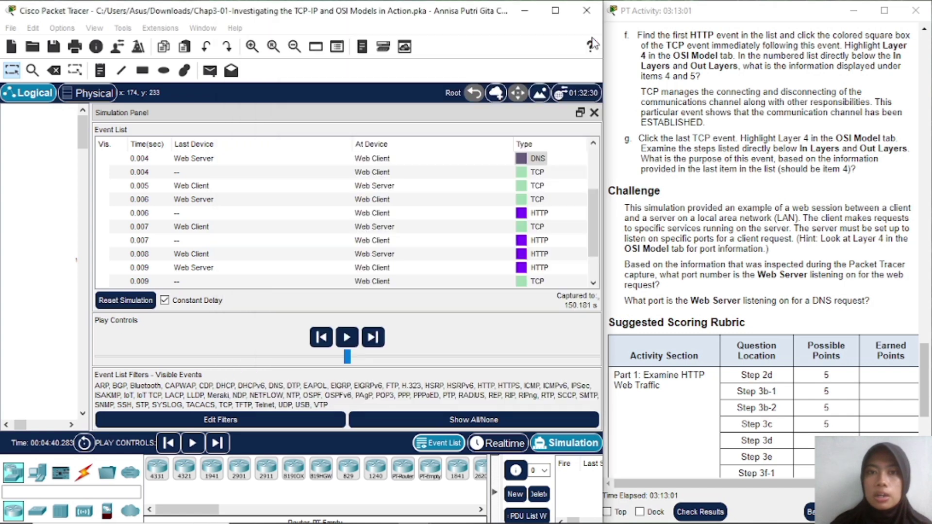
- Open the TCP event immediately following the first HTTP event, examine the numbered items for Layer 4 under In Layers, and close the window
{"action": "scroll", "coordinate": [536, 165], "scroll_direction": "down", "scroll_amount": 1}
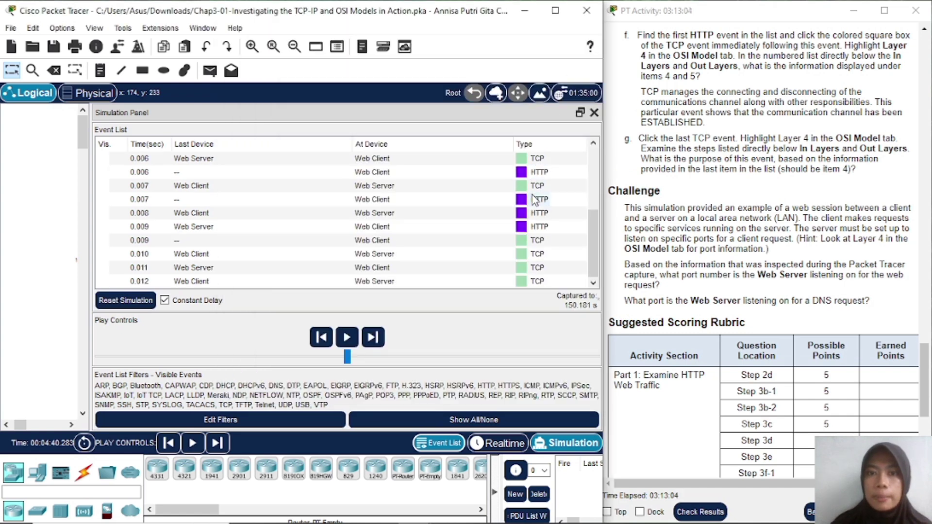
{"action": "left_click", "coordinate": [523, 188]}
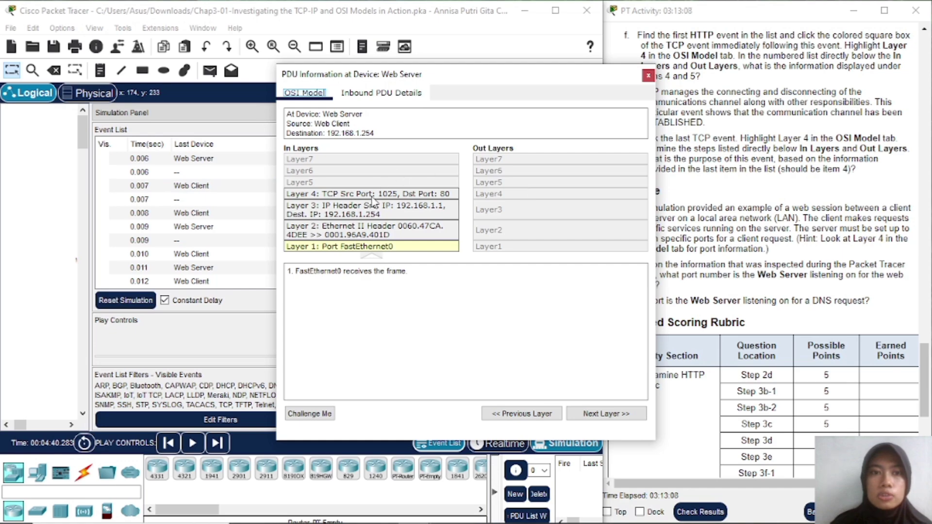
{"action": "left_click", "coordinate": [372, 194]}
{"action": "left_click_drag", "start_coordinate": [447, 79], "coordinate": [379, 37]}
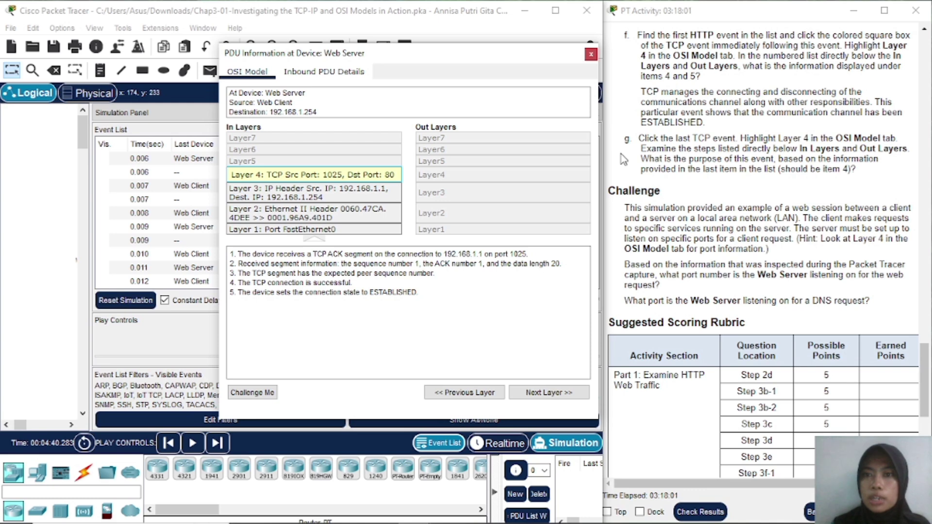
{"action": "left_click", "coordinate": [591, 54]}
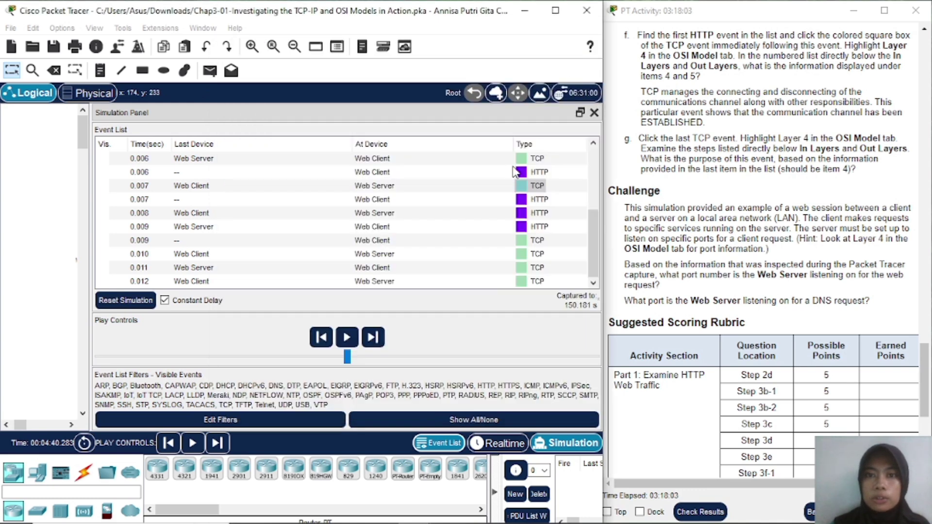
- Open the last TCP event, examine the numbered Layer 4 steps in its OSI model to determine its purpose, and close the window
{"action": "left_click", "coordinate": [523, 283]}
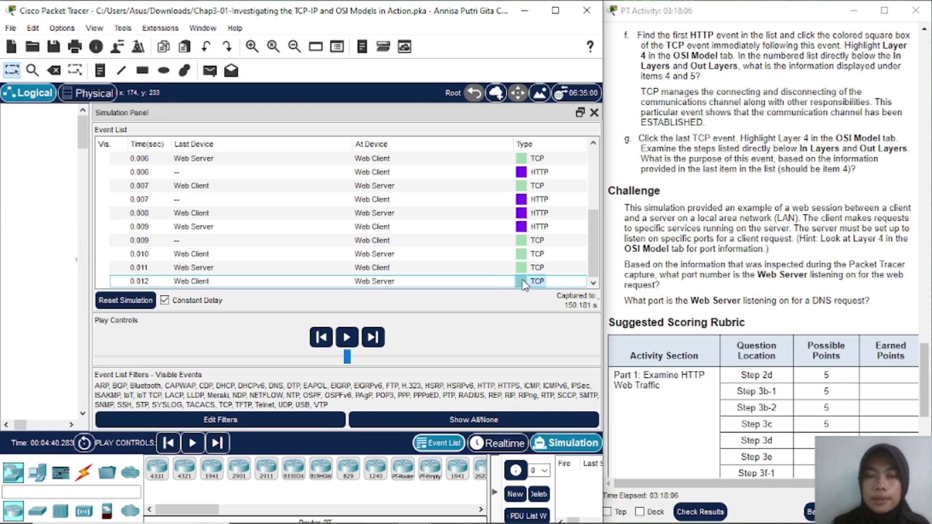
{"action": "left_click", "coordinate": [522, 283]}
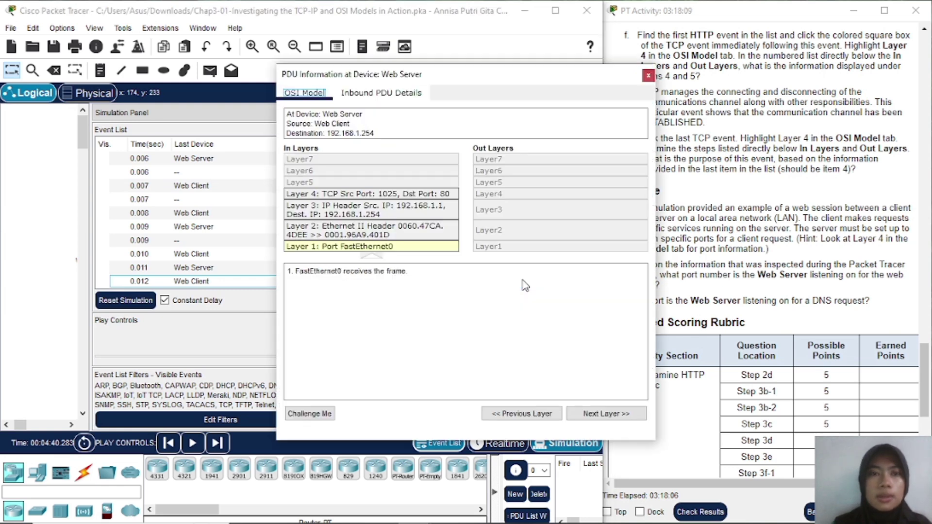
{"action": "left_click", "coordinate": [367, 196]}
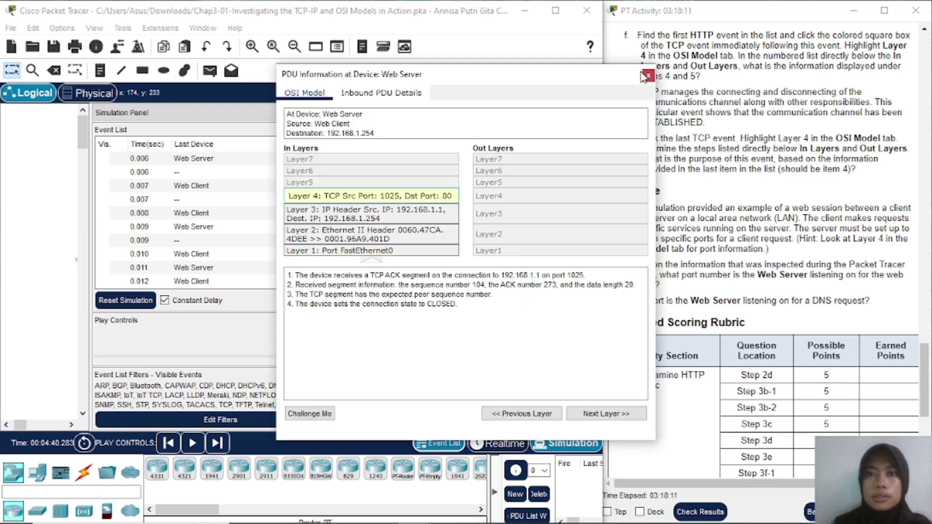
{"action": "left_click_drag", "start_coordinate": [585, 81], "coordinate": [535, 42]}
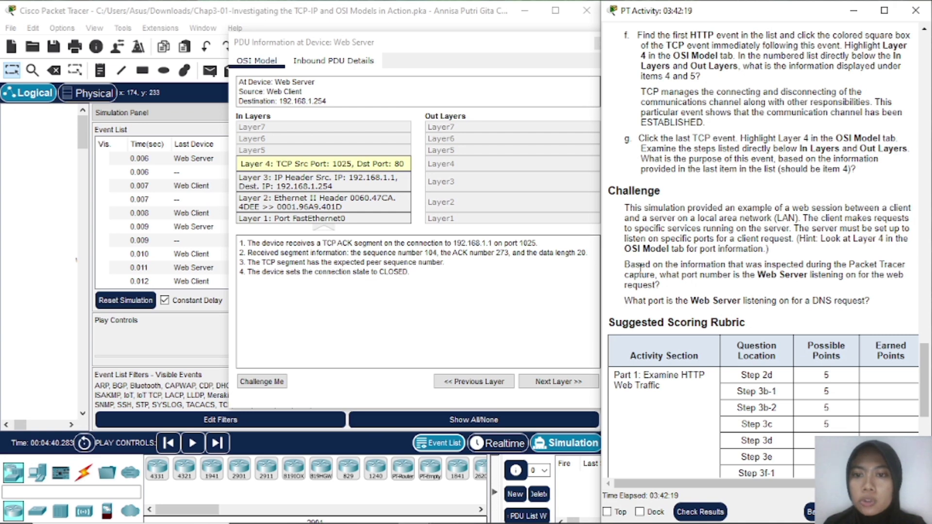
{"action": "left_click", "coordinate": [529, 71]}
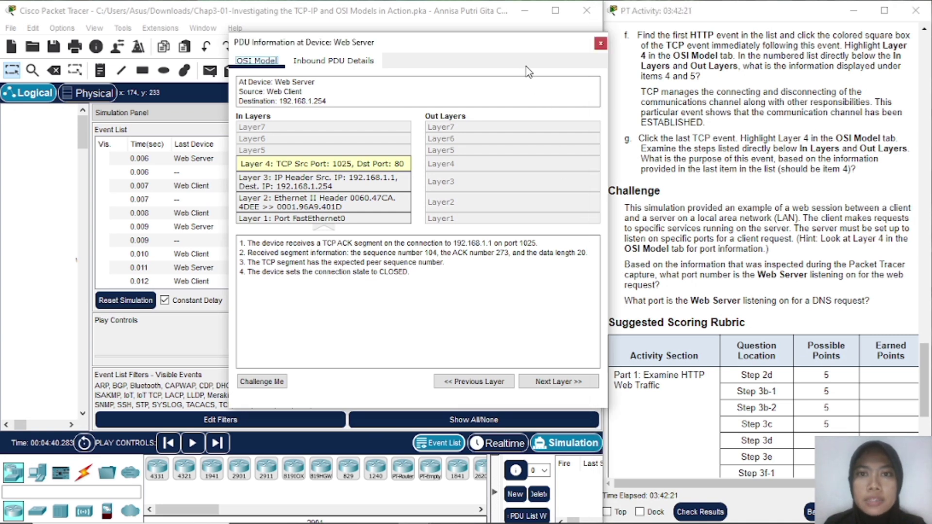
{"action": "left_click", "coordinate": [601, 43]}
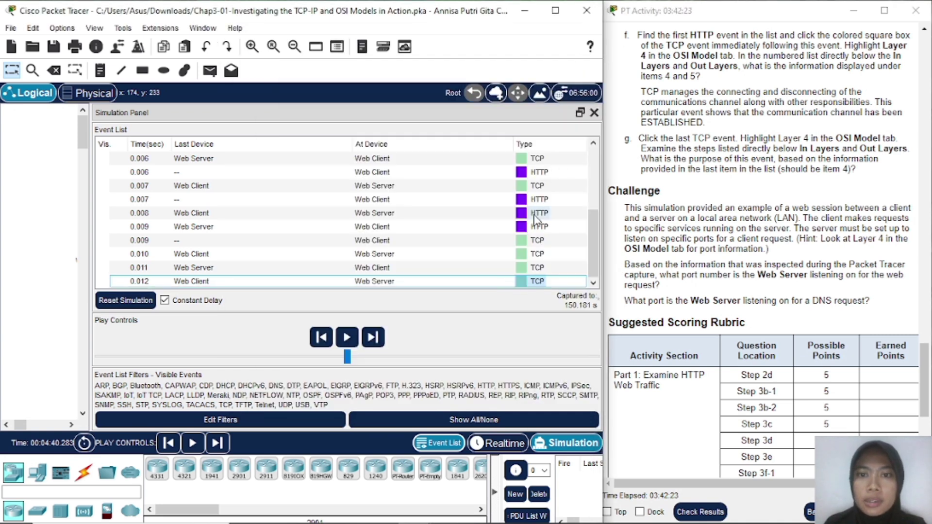
- Open the first HTTP event at the Web Client, check Layer 4 under Out Layers for the web request's destination port, and close the window
{"action": "left_click", "coordinate": [522, 174]}
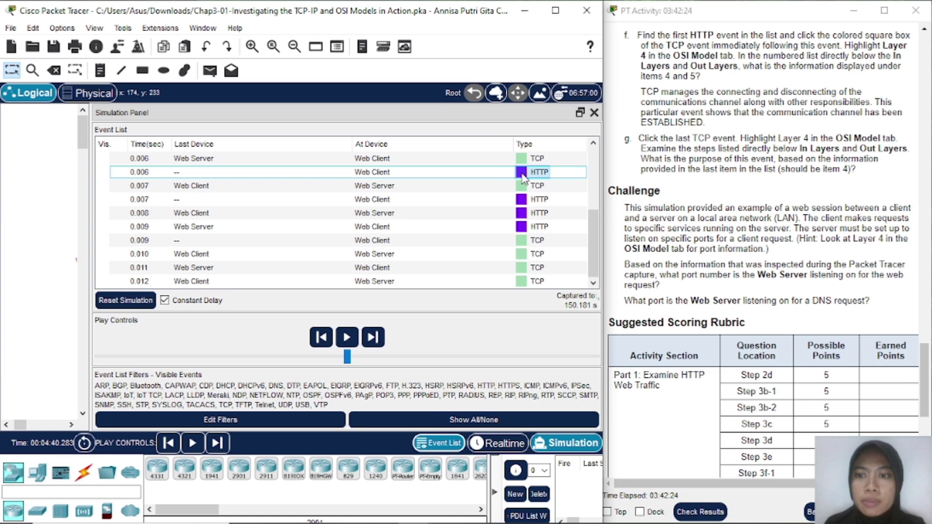
{"action": "left_click", "coordinate": [522, 173]}
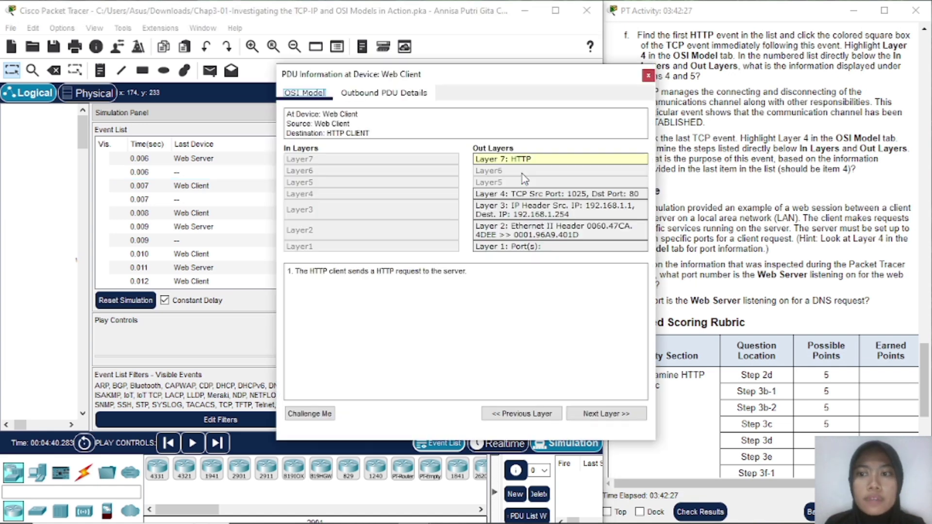
{"action": "left_click_drag", "start_coordinate": [543, 77], "coordinate": [472, 72]}
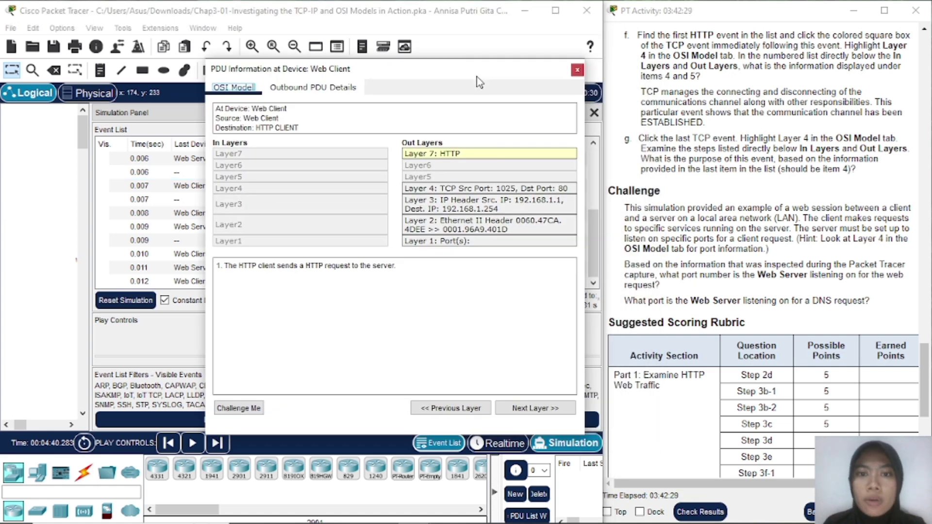
{"action": "left_click", "coordinate": [554, 189]}
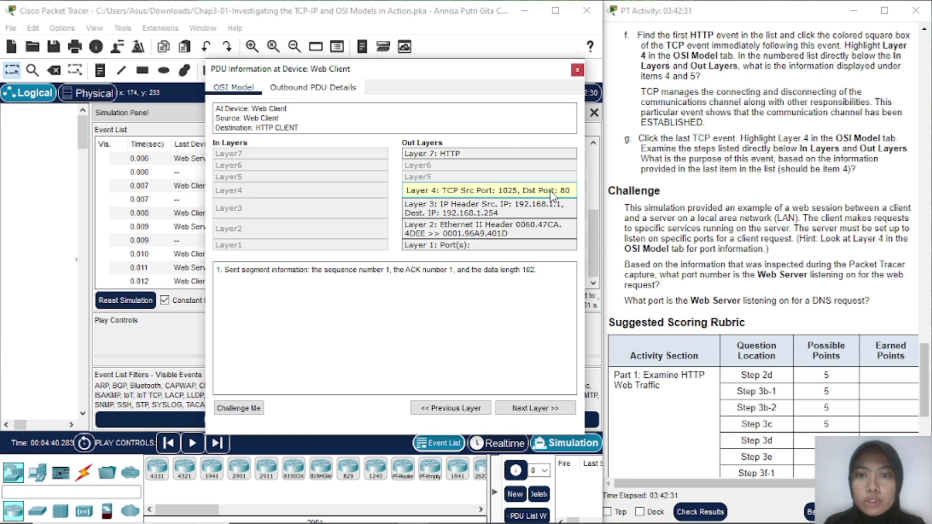
{"action": "left_click", "coordinate": [579, 71]}
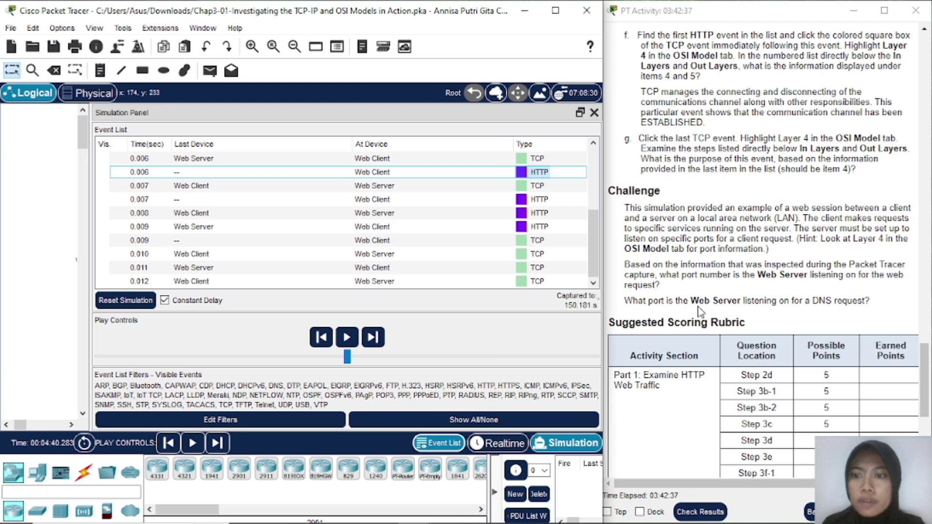
- Reopen the first DNS event at the Web Client and check Layer 4 under Out Layers for the DNS request's destination port
{"action": "scroll", "coordinate": [528, 216], "scroll_direction": "up", "scroll_amount": 3}
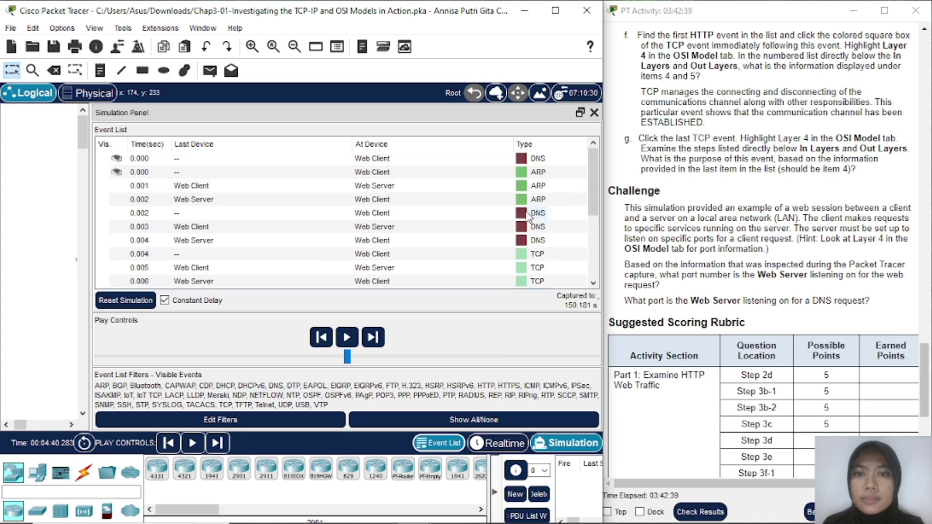
{"action": "left_click", "coordinate": [525, 161]}
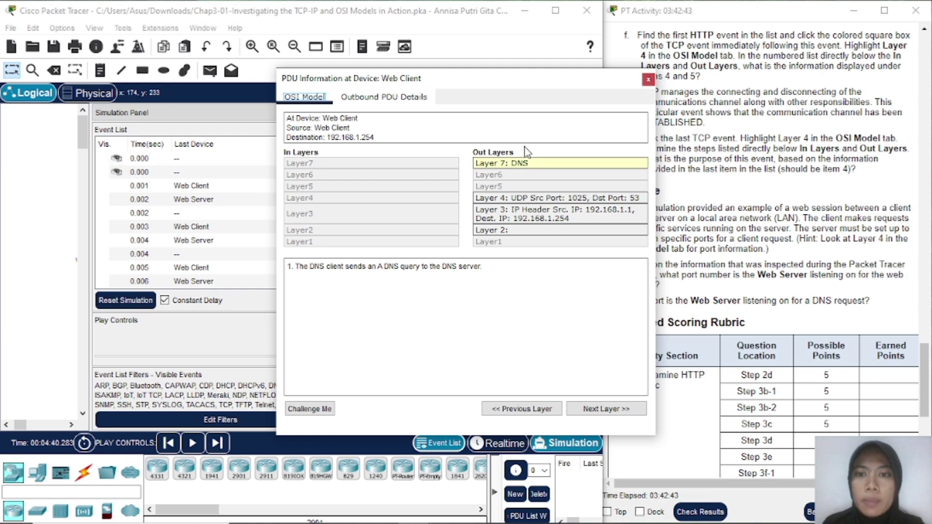
{"action": "left_click", "coordinate": [589, 203]}
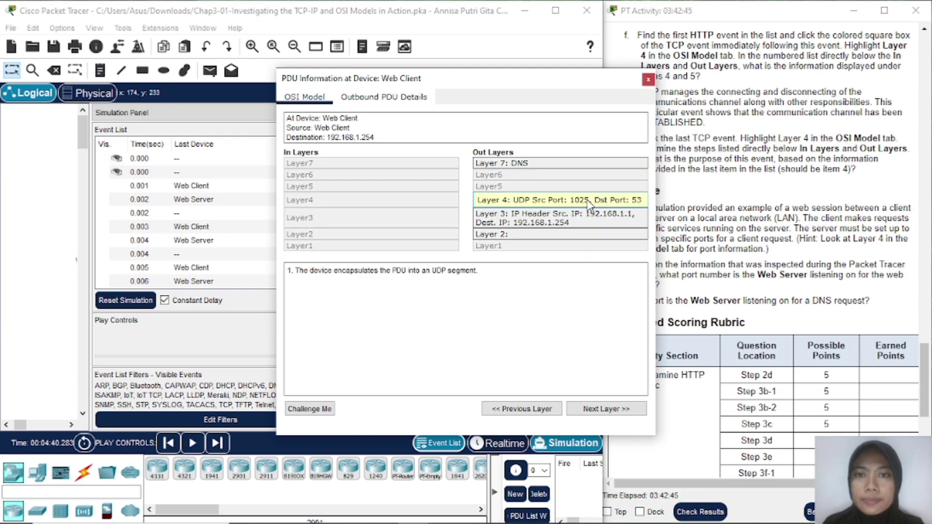